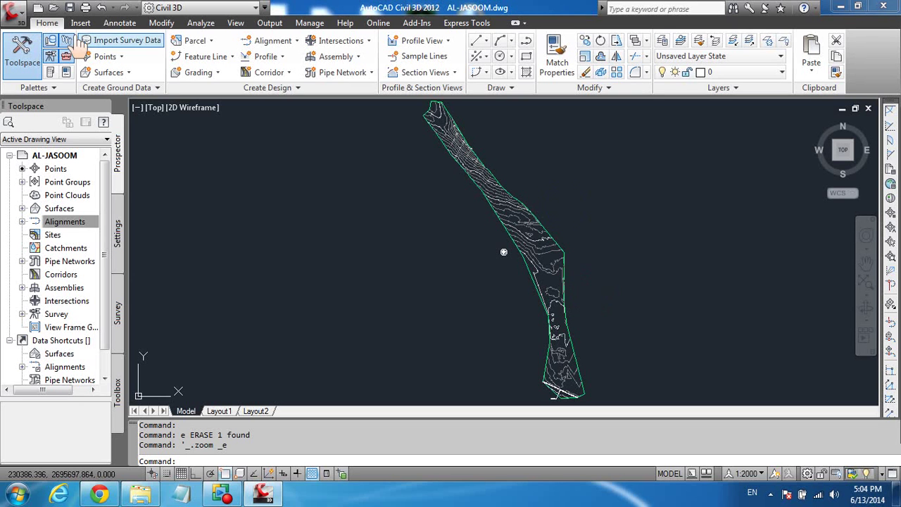
Start a new centerline alignment with the alignment creation tools and name it prx.
click(291, 41)
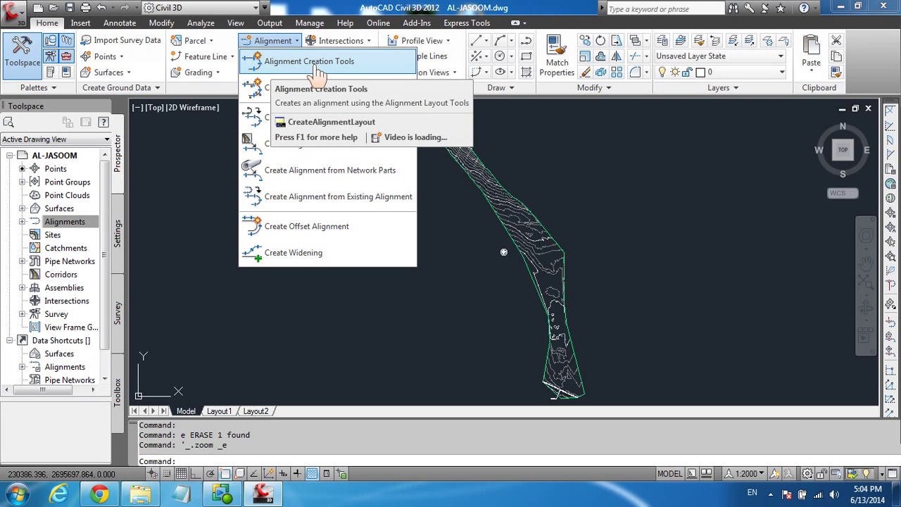
click(315, 63)
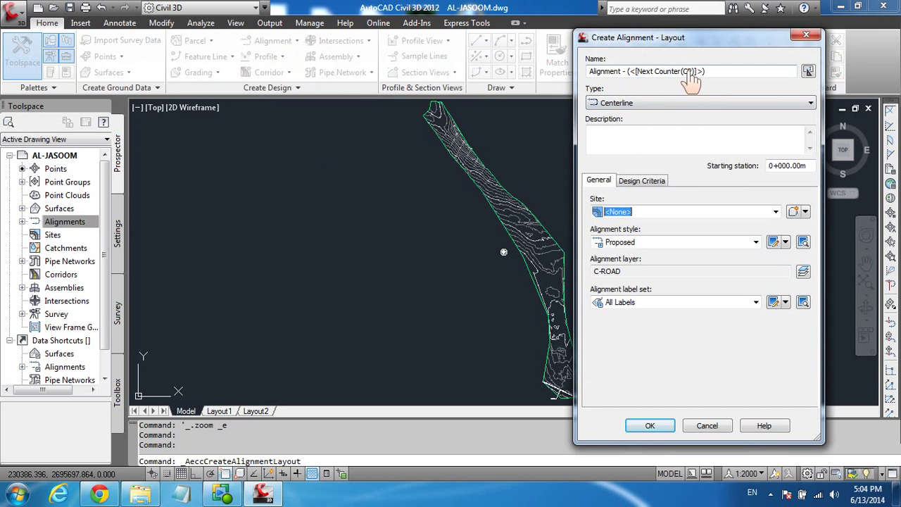
drag(710, 72, 566, 92)
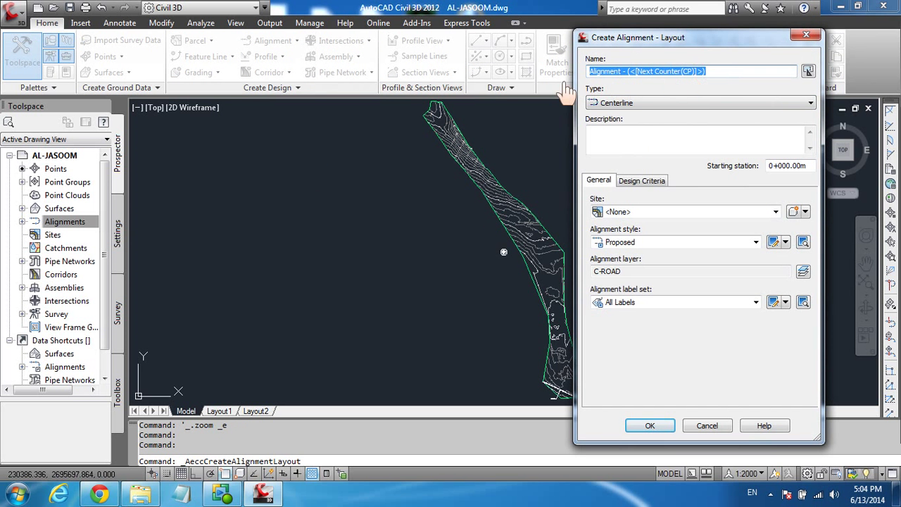
text(prx)
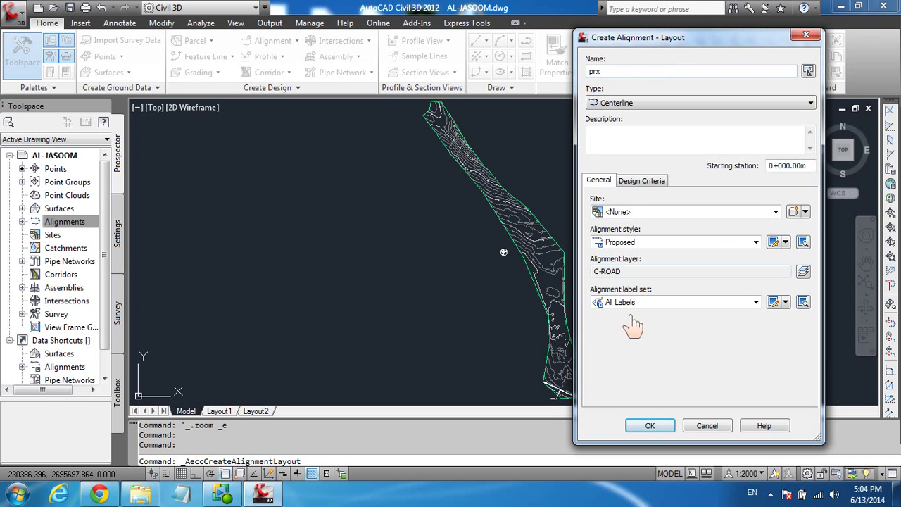
Set the alignment's design speed to 80 km/h and enable criteria-based design with the AASHTO 2001 eMax 6% minimum radius table.
click(641, 184)
double_click(603, 212)
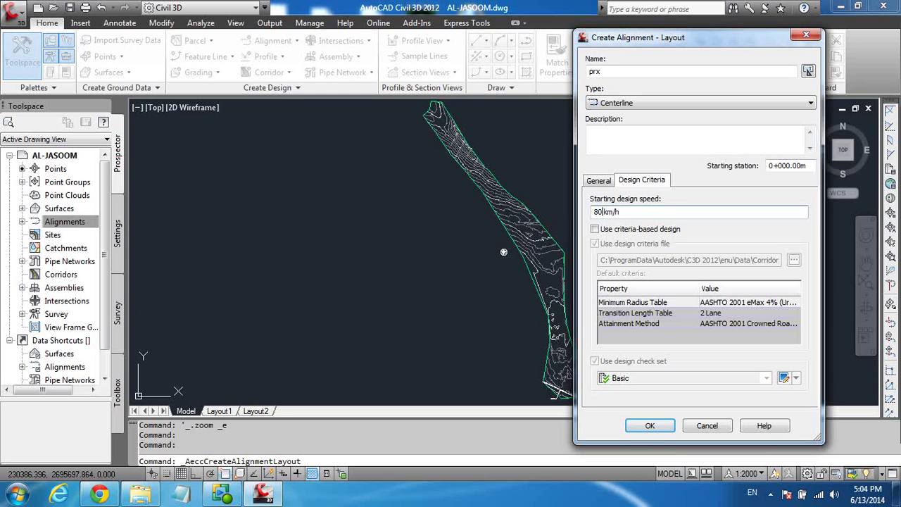
key(Tab)
click(595, 231)
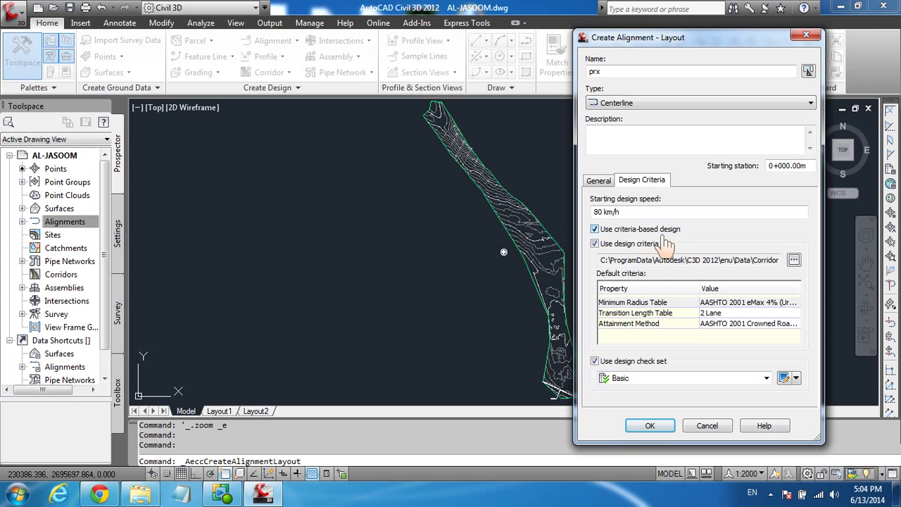
click(793, 311)
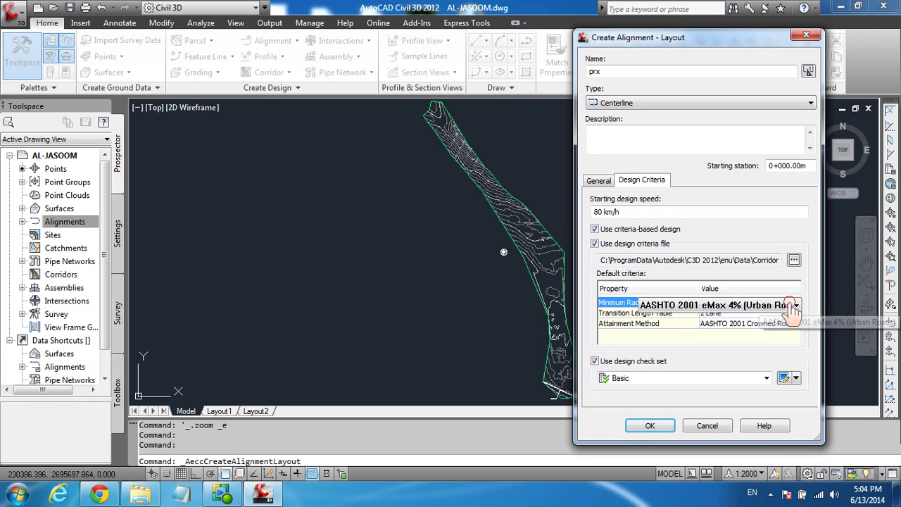
click(795, 305)
click(703, 326)
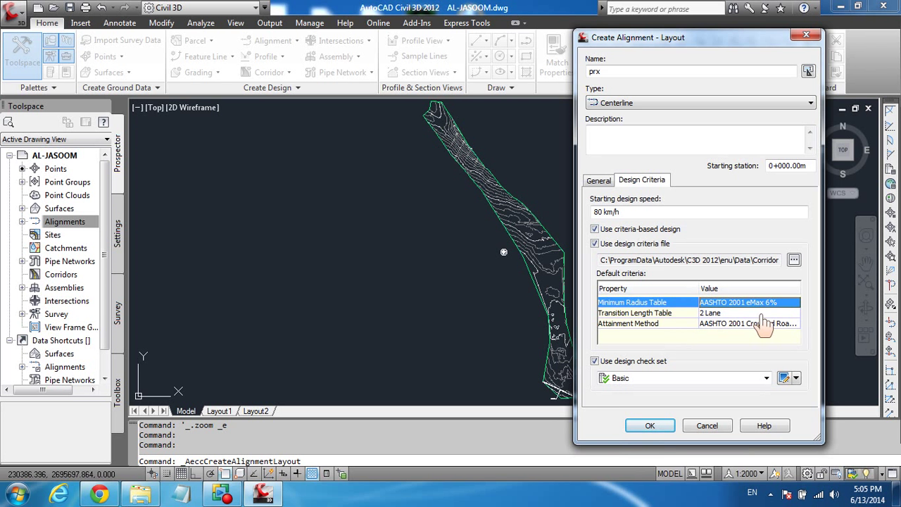
click(651, 424)
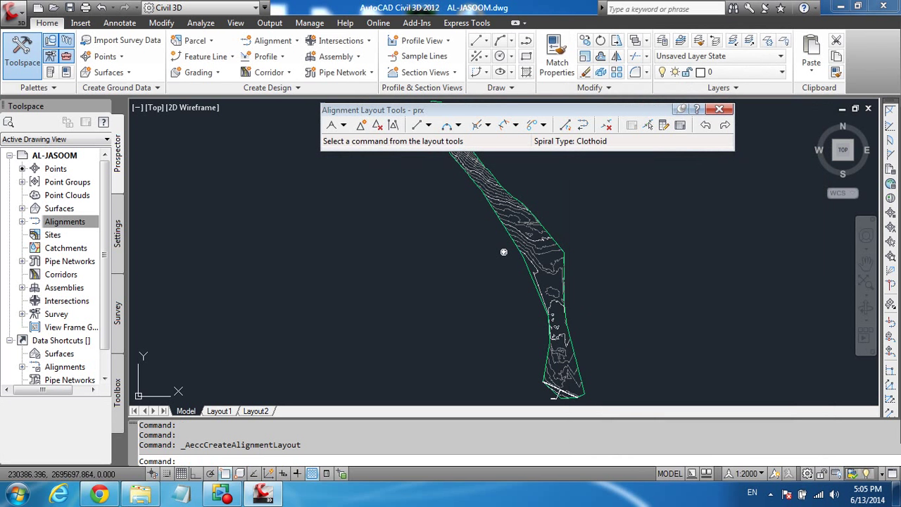
Turn off Spiral in and Spiral out in the curve and spiral settings, and set the default curve radius.
drag(401, 114, 156, 73)
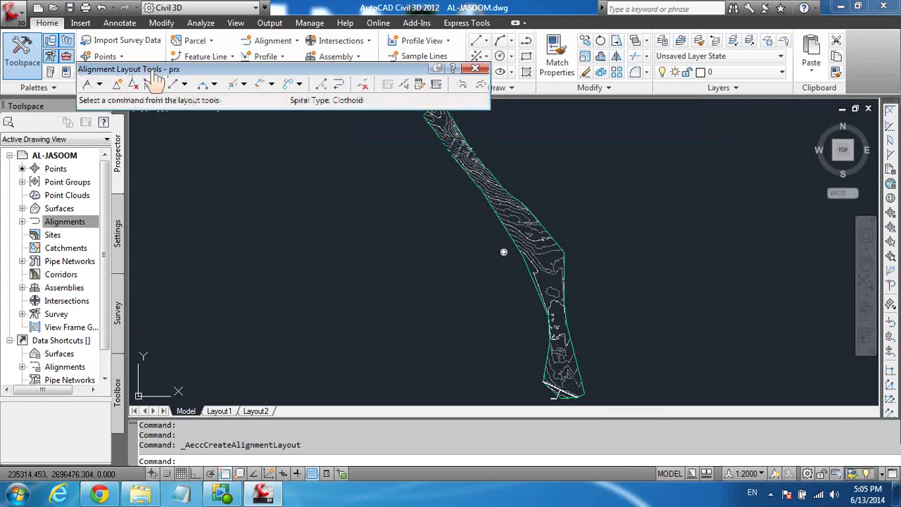
click(101, 85)
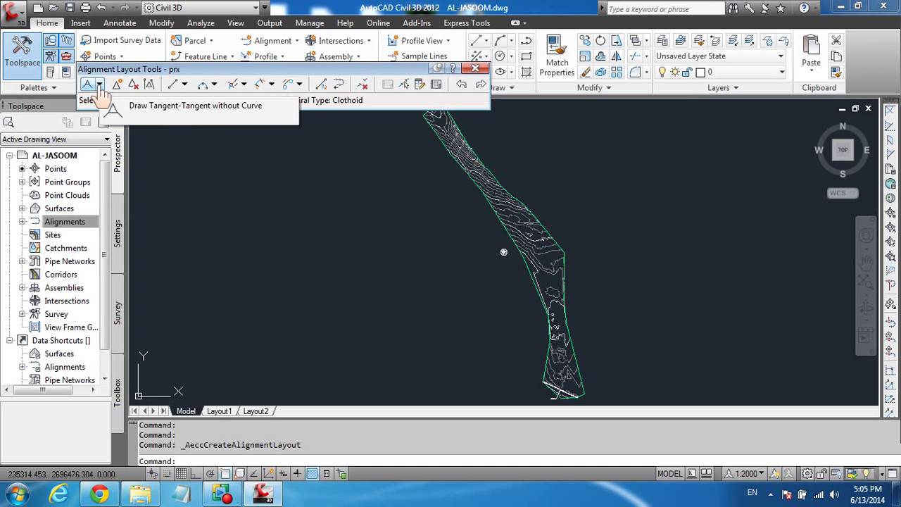
click(101, 85)
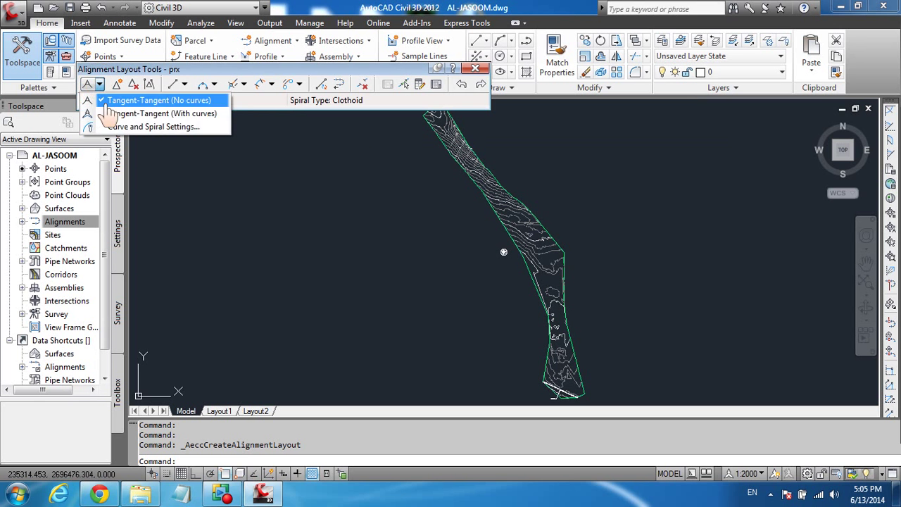
click(149, 128)
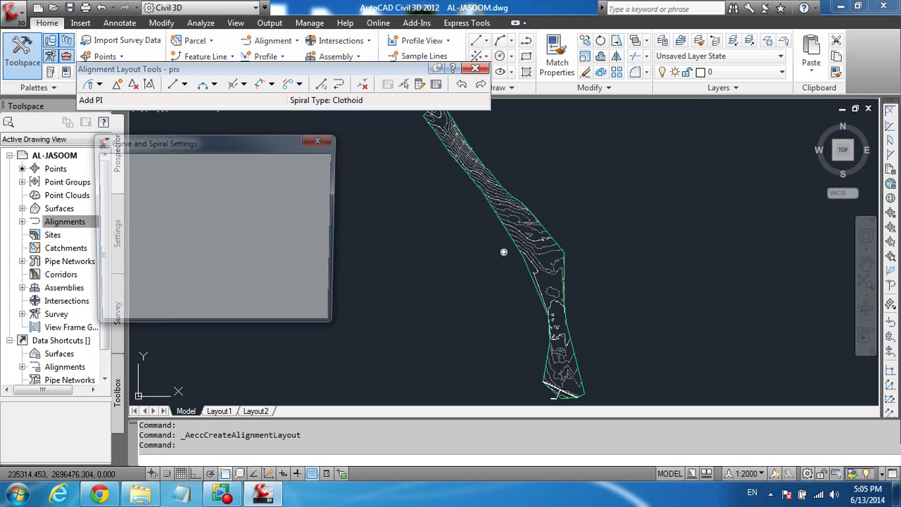
click(107, 208)
click(107, 274)
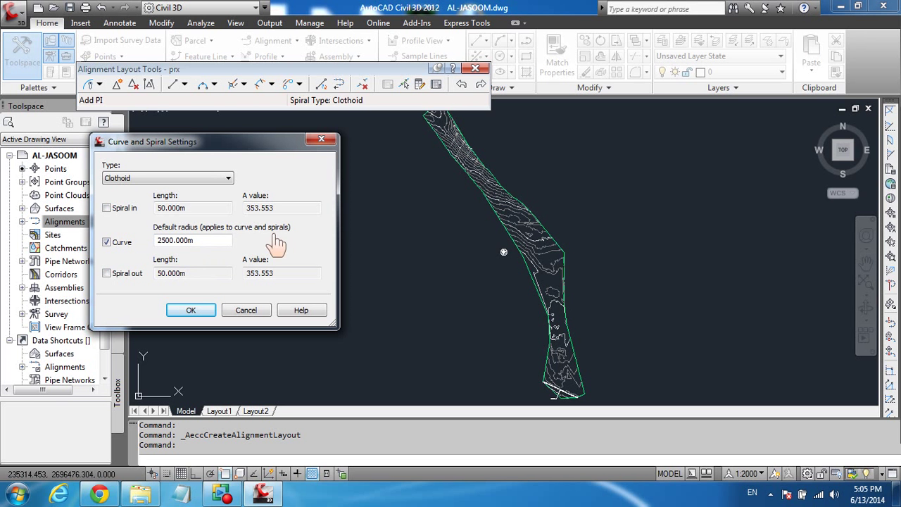
double_click(197, 242)
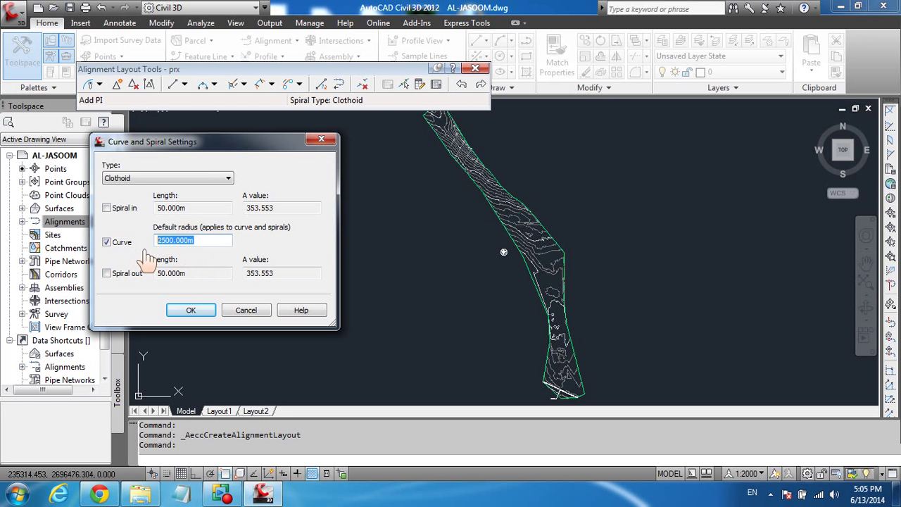
click(197, 311)
Draw the alignment as Tangent-Tangent (With curves) from the surface's southern end through two intermediate bends to its northern end.
click(100, 85)
click(116, 114)
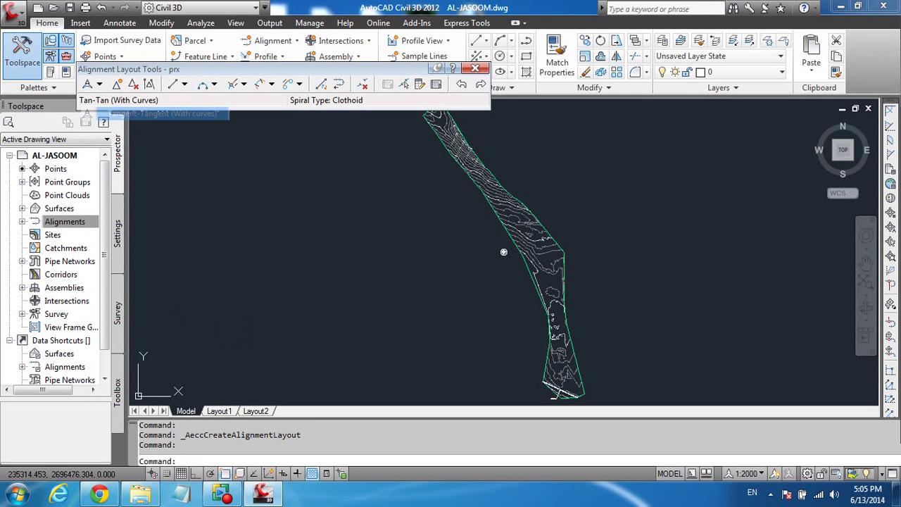
scroll(487, 263, down, 2)
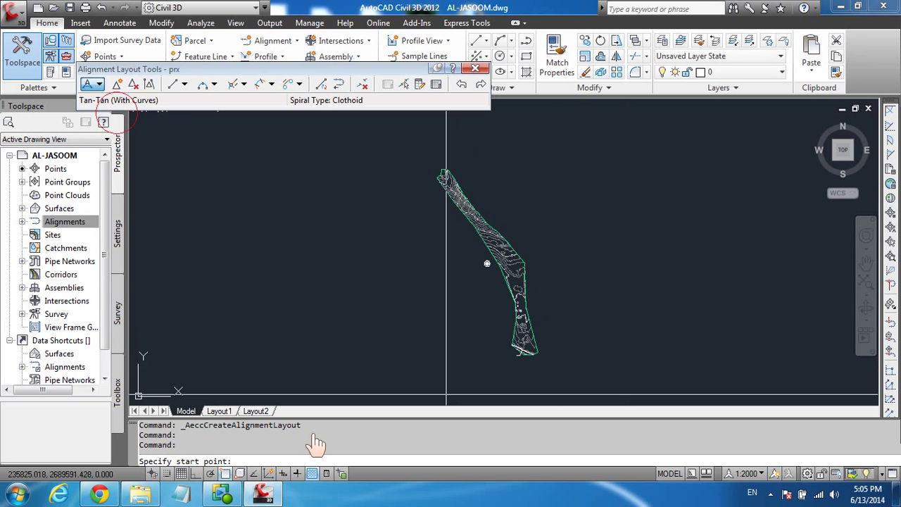
scroll(512, 366, up, 6)
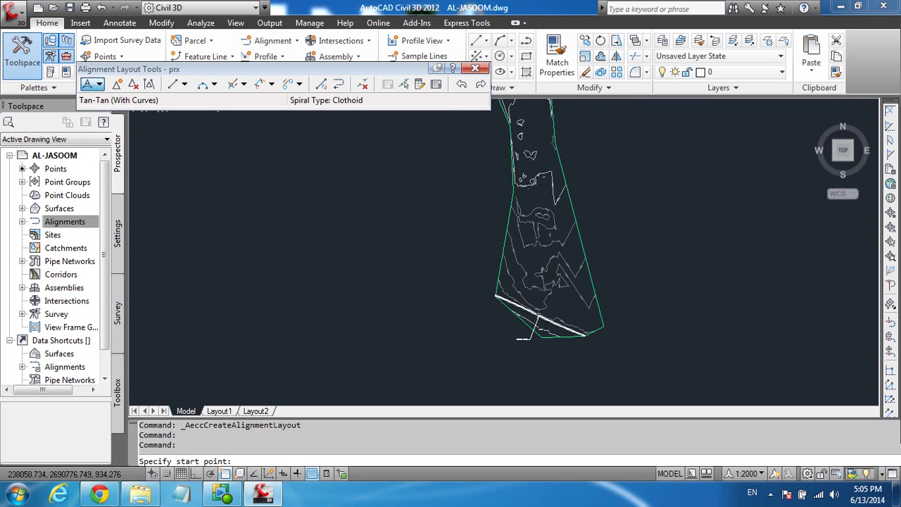
click(598, 356)
scroll(493, 357, down, 6)
click(519, 242)
middle_drag(405, 116, 406, 202)
scroll(406, 202, down, 3)
click(406, 201)
scroll(488, 307, down, 3)
scroll(488, 308, up, 5)
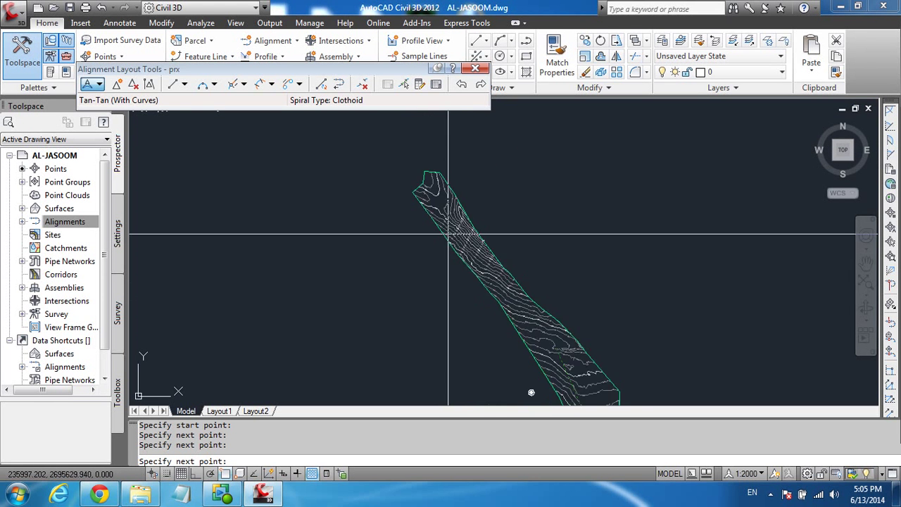
scroll(382, 165, up, 1)
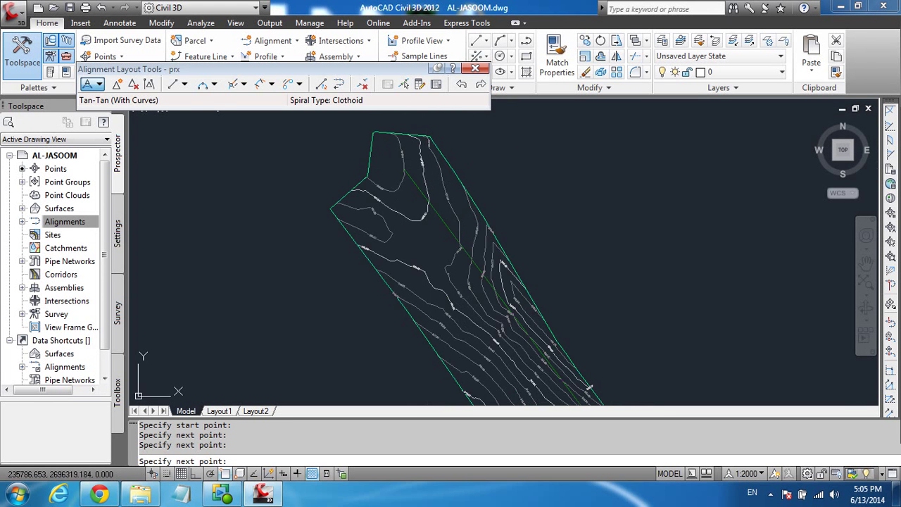
click(384, 164)
key(Return)
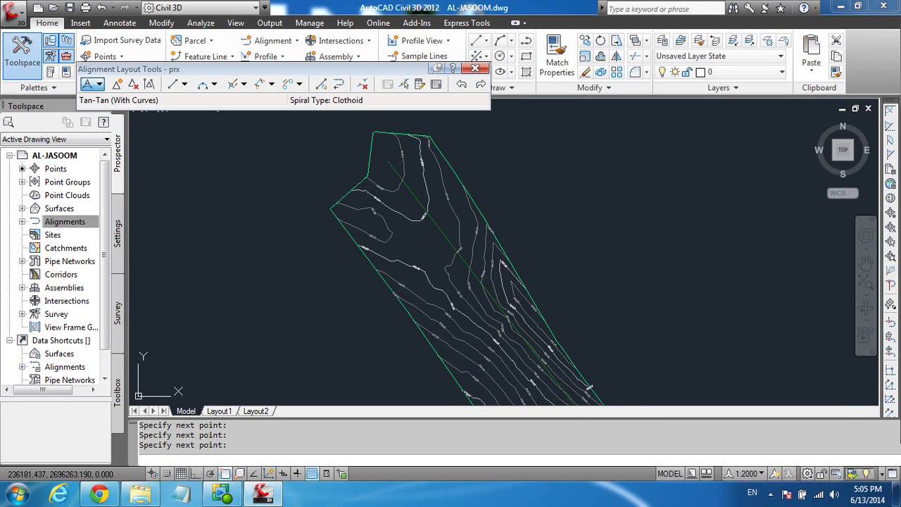
Set the alignment's station label increments to 100 m for major stations and 25 m for minor stations.
scroll(421, 251, down, 6)
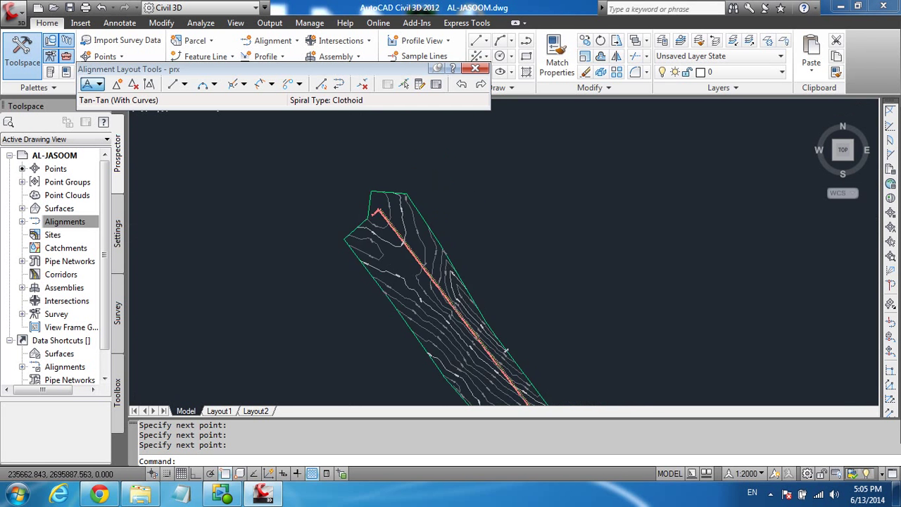
scroll(421, 251, up, 6)
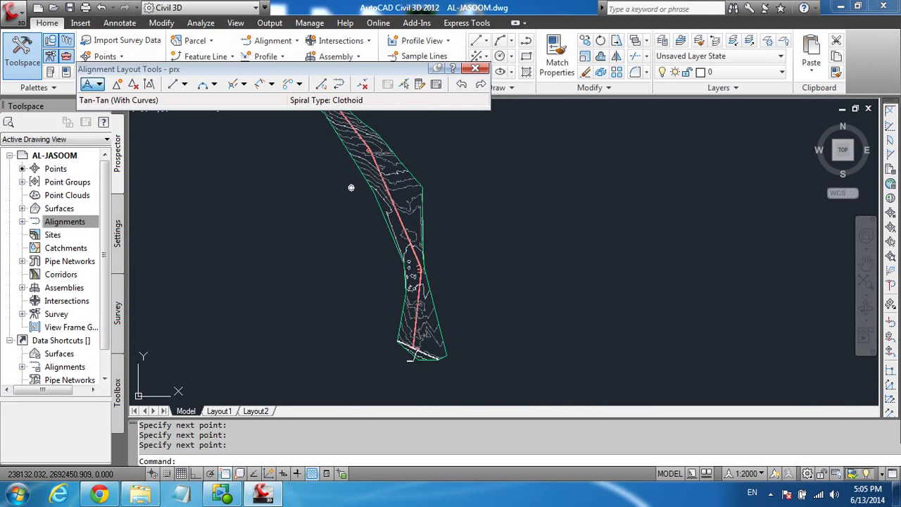
scroll(408, 245, up, 3)
scroll(408, 225, down, 5)
scroll(407, 281, up, 6)
scroll(404, 257, up, 3)
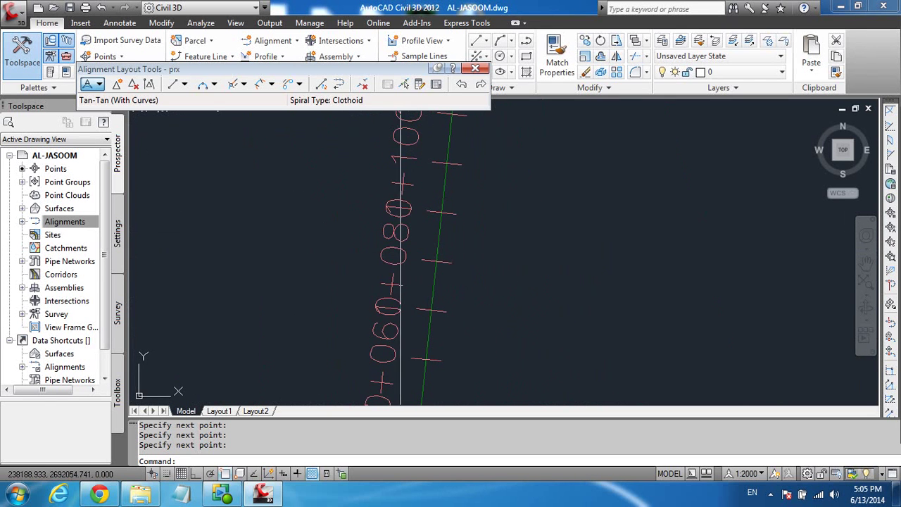
click(402, 261)
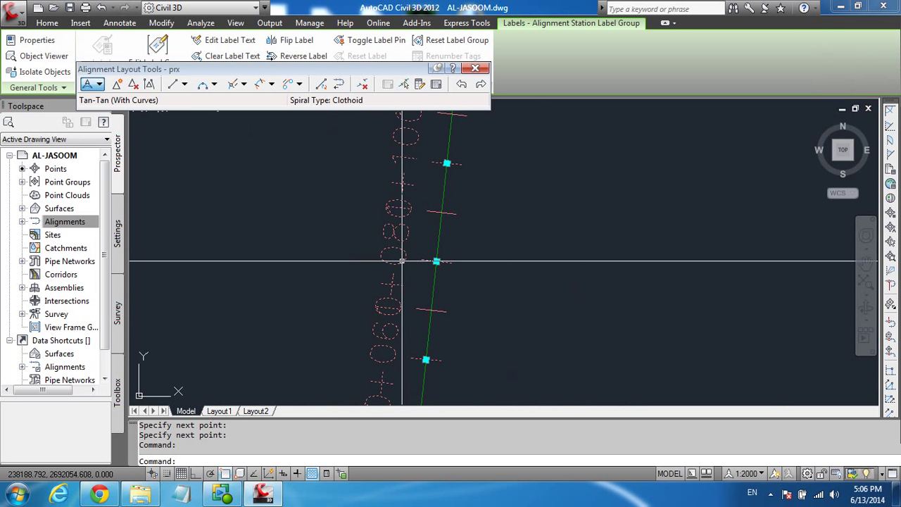
right_click(402, 261)
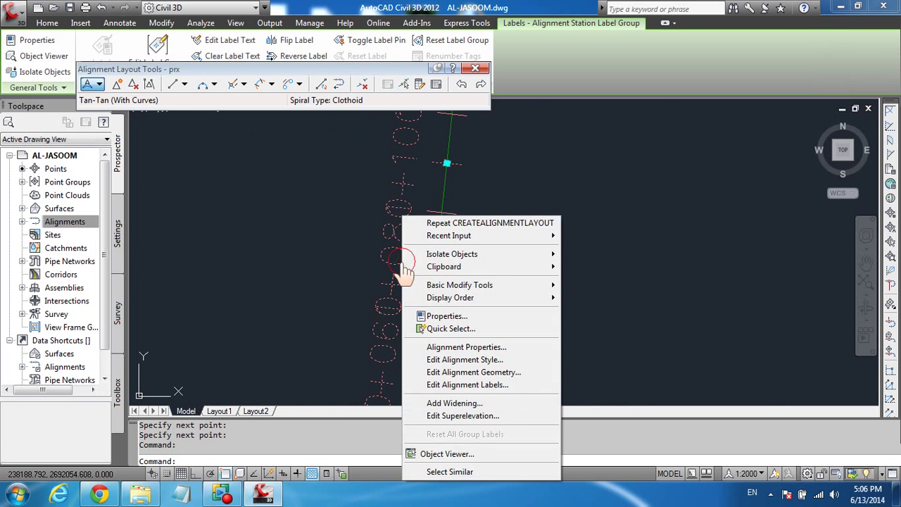
click(464, 386)
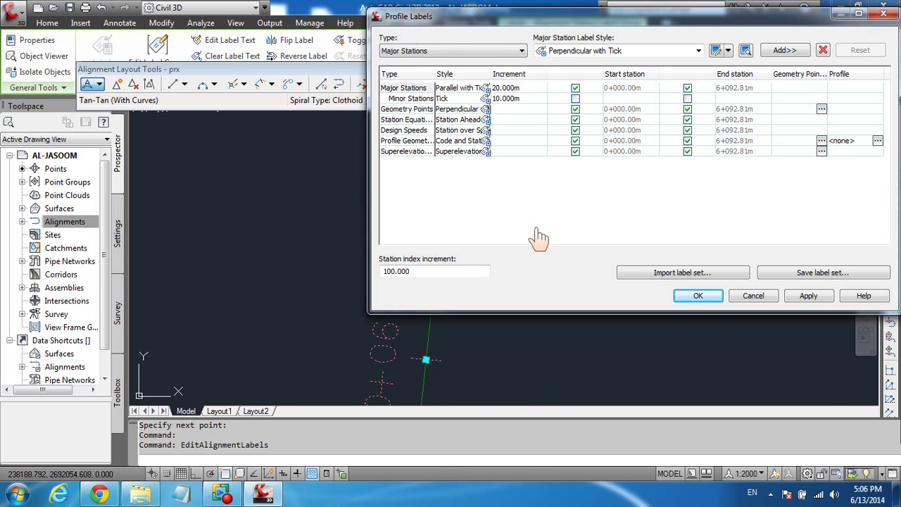
double_click(512, 93)
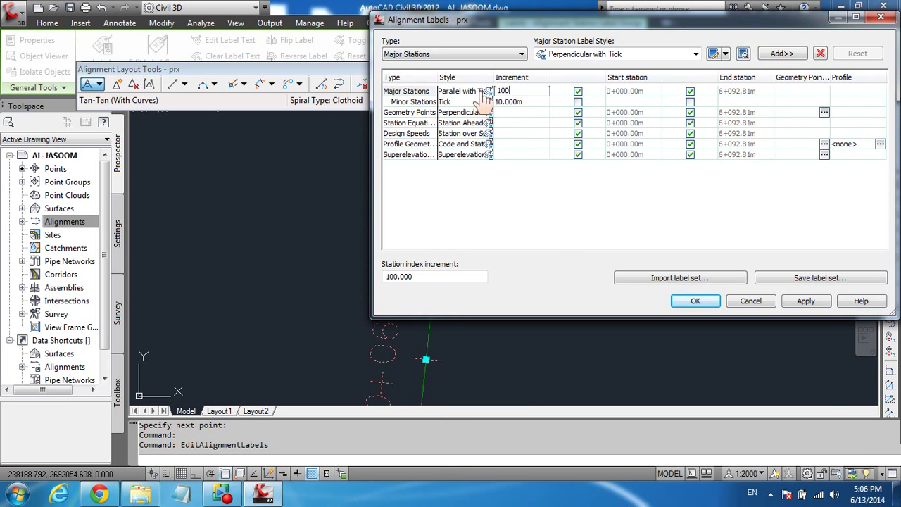
double_click(527, 103)
text(25)
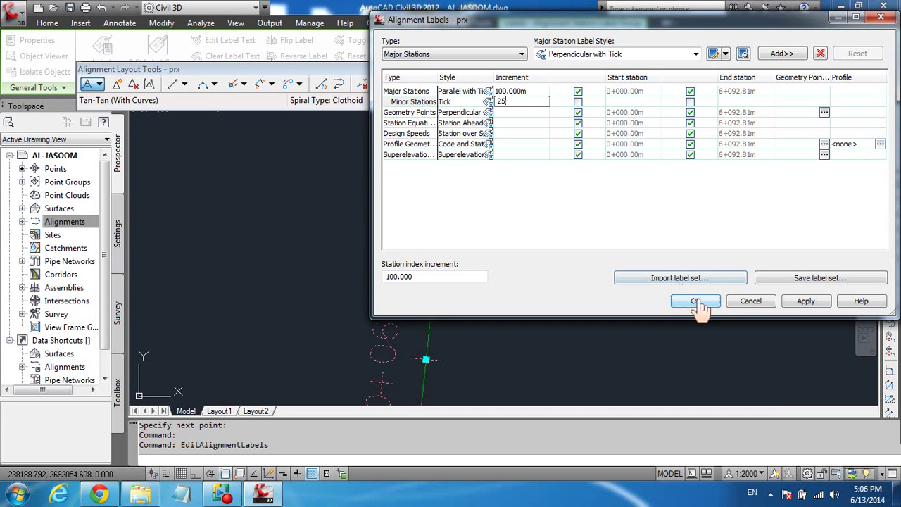
click(697, 301)
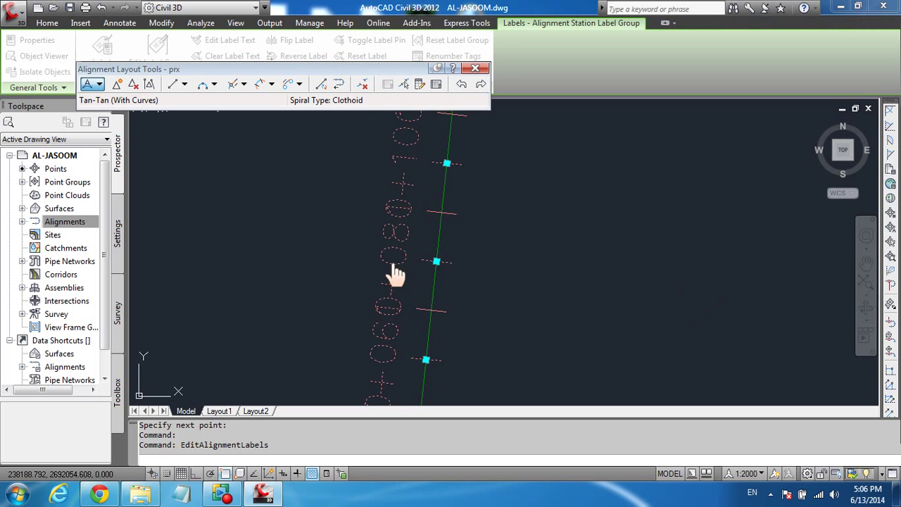
Examine the station ticks and curve geometry labels along the alignment, especially around its southern bend.
scroll(428, 271, down, 5)
scroll(429, 300, down, 3)
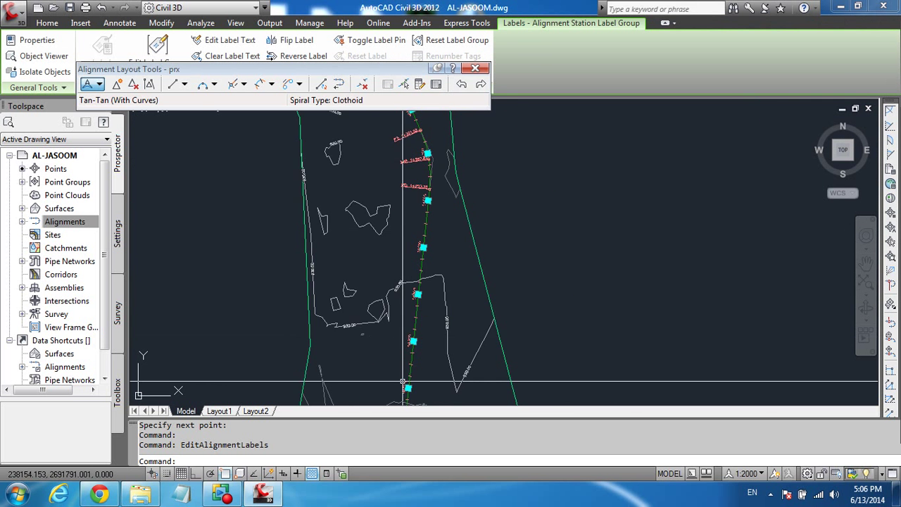
scroll(317, 287, up, 3)
scroll(429, 282, up, 2)
scroll(432, 328, down, 6)
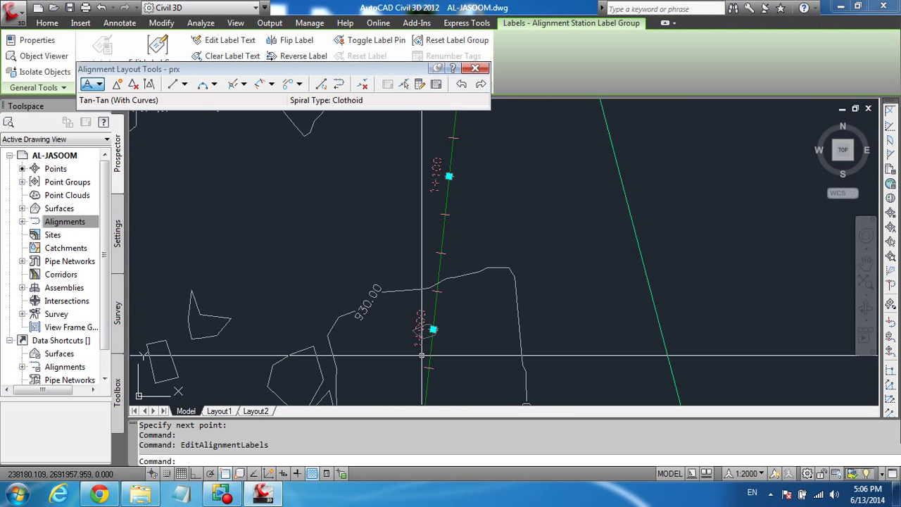
scroll(436, 275, up, 3)
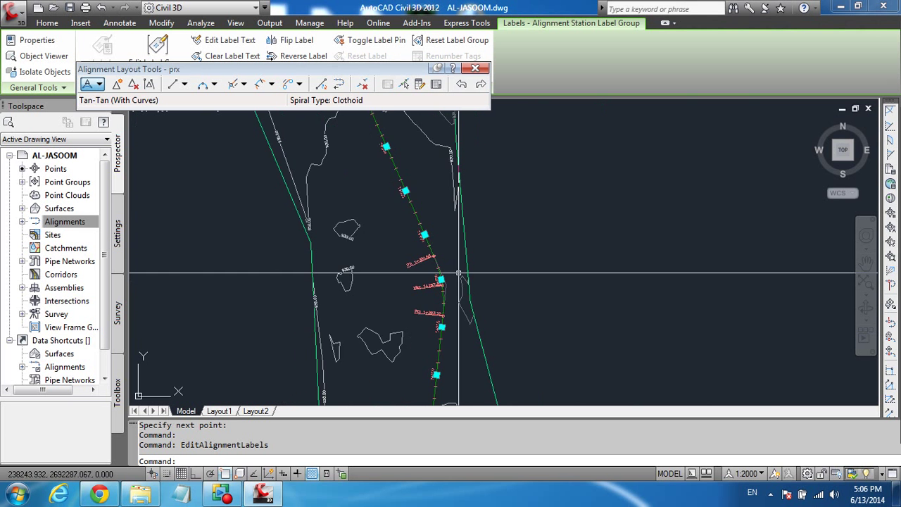
scroll(439, 326, up, 3)
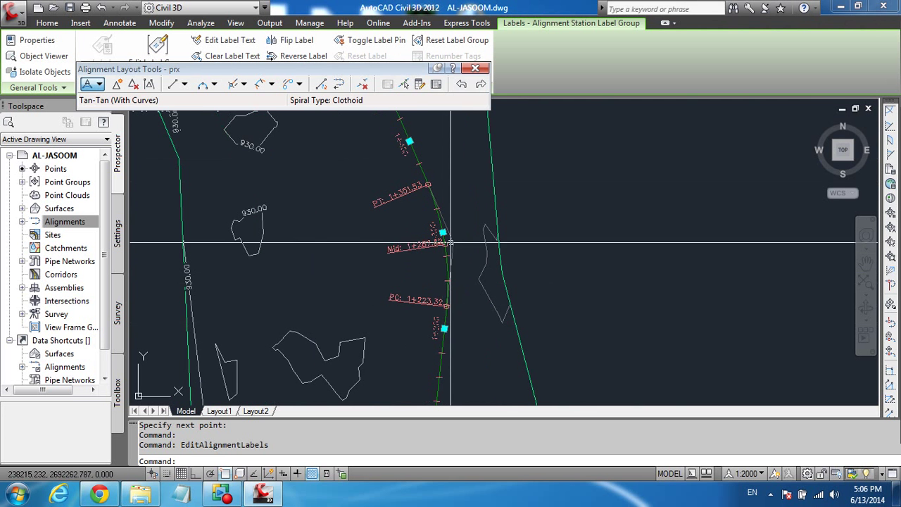
drag(395, 83, 795, 62)
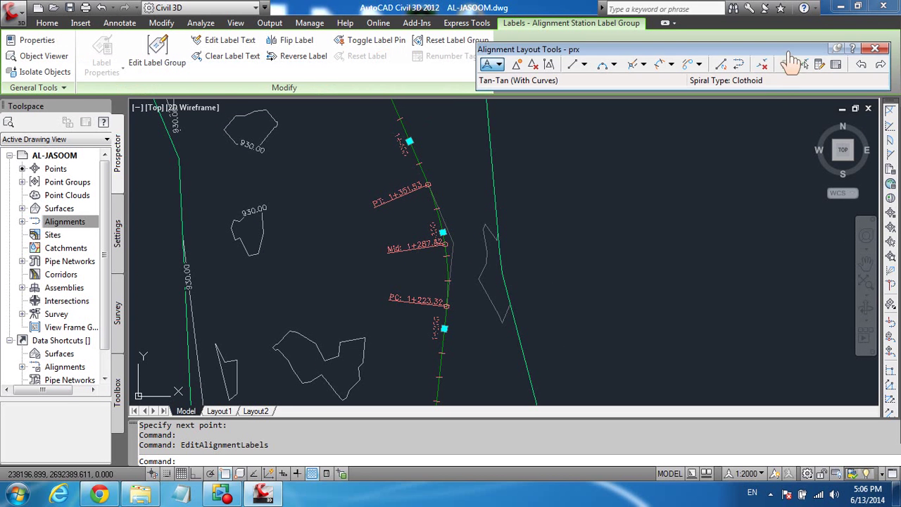
Set the alignment's southern curve radius to 3000 m and its northern curve radius to 3500 m in the alignment entities table.
click(837, 65)
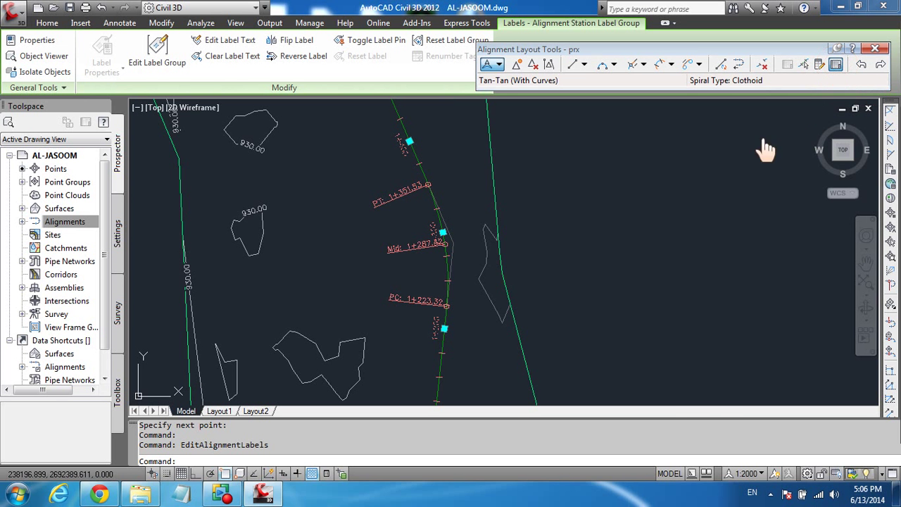
drag(507, 383, 746, 395)
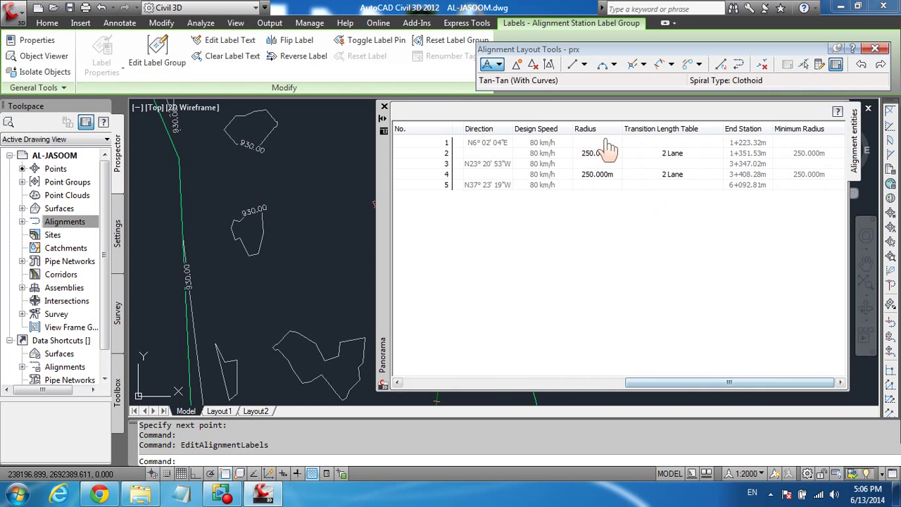
double_click(596, 158)
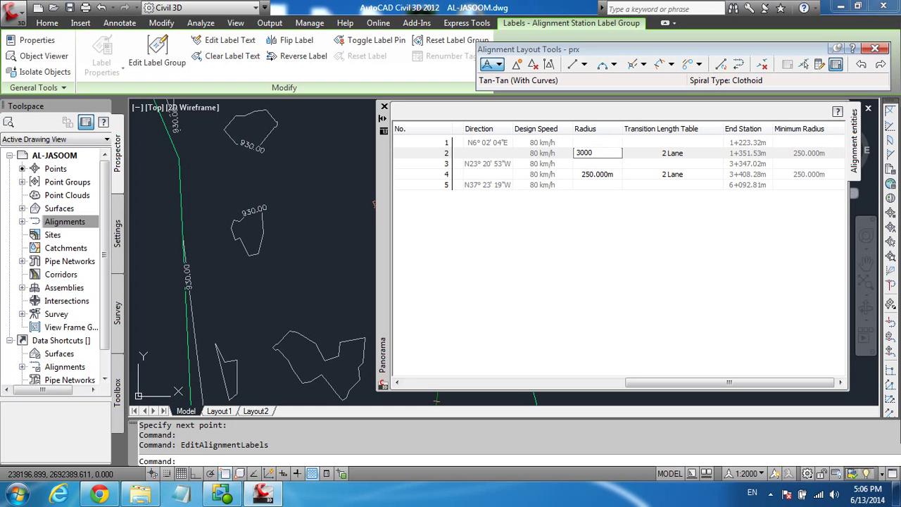
click(601, 185)
double_click(612, 176)
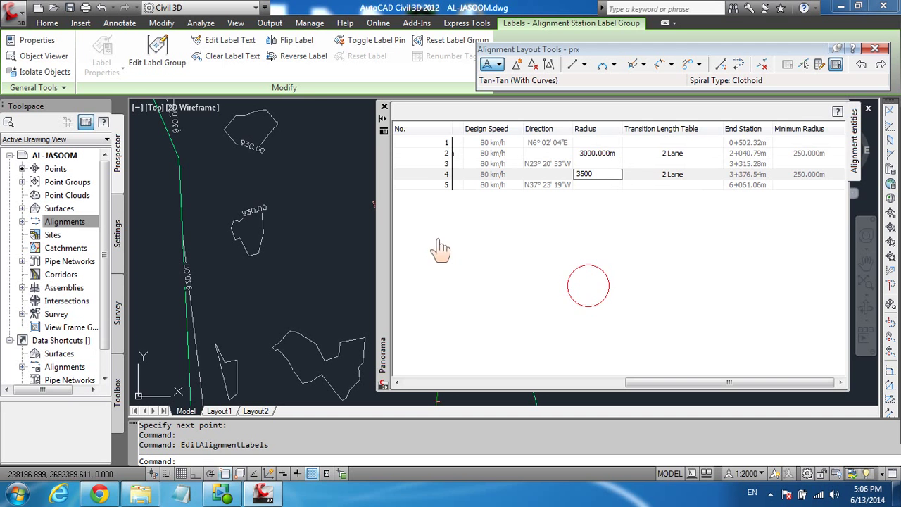
click(426, 175)
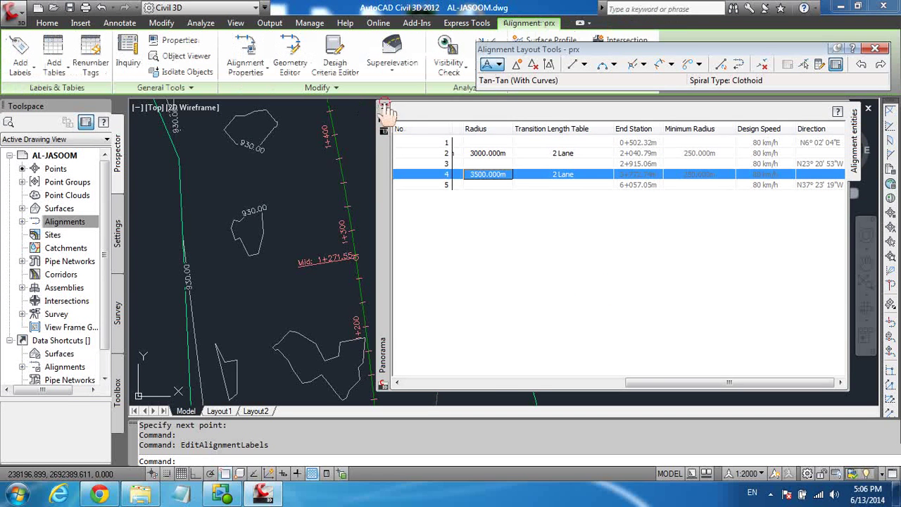
click(384, 108)
Examine the enlarged curves and station labels of the alignment along the surface.
scroll(303, 155, down, 5)
scroll(303, 155, up, 5)
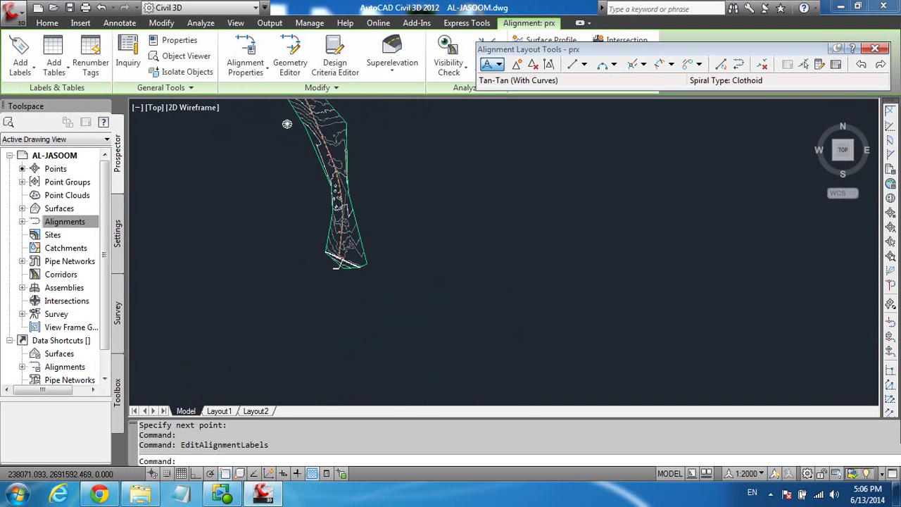
scroll(339, 153, up, 3)
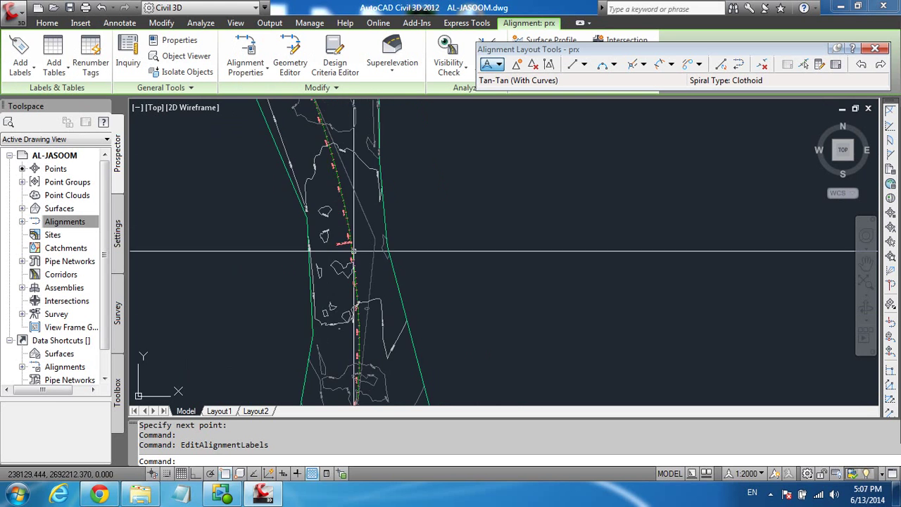
middle_drag(312, 187, 328, 272)
scroll(328, 272, up, 2)
scroll(374, 340, down, 4)
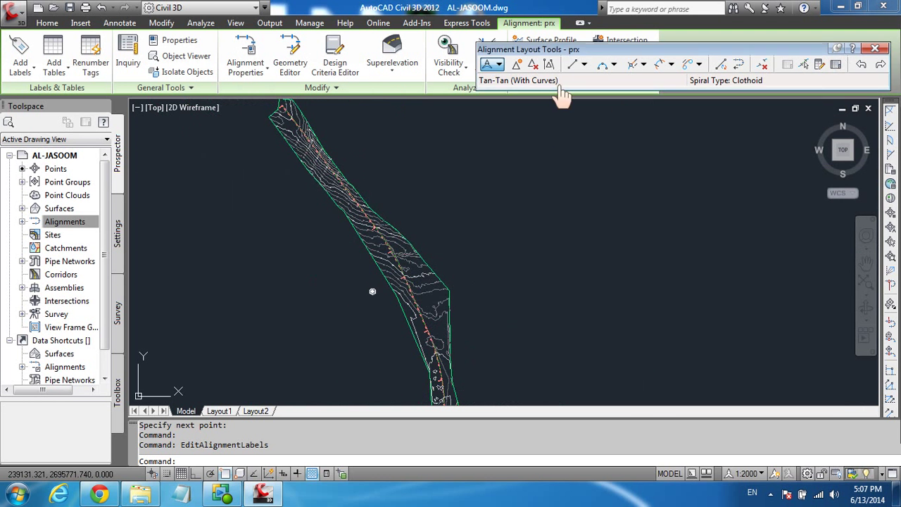
scroll(341, 287, down, 3)
scroll(341, 287, up, 5)
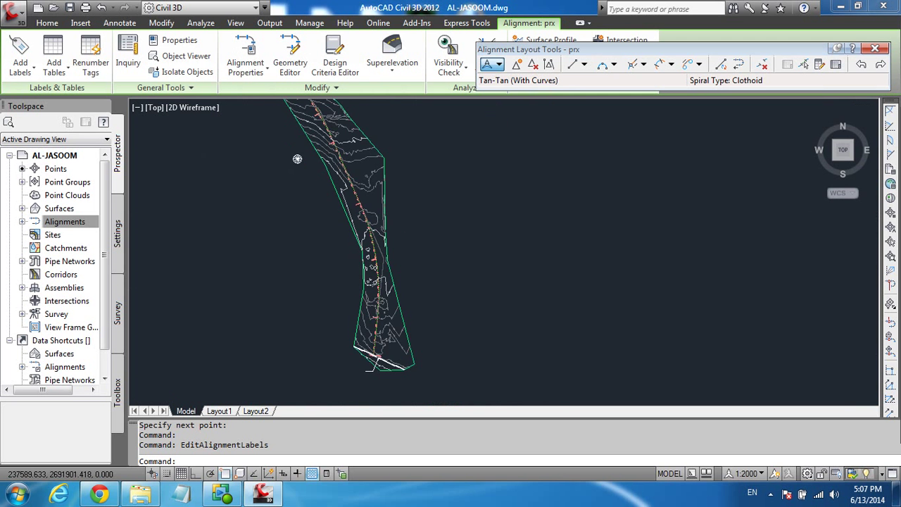
scroll(373, 242, down, 3)
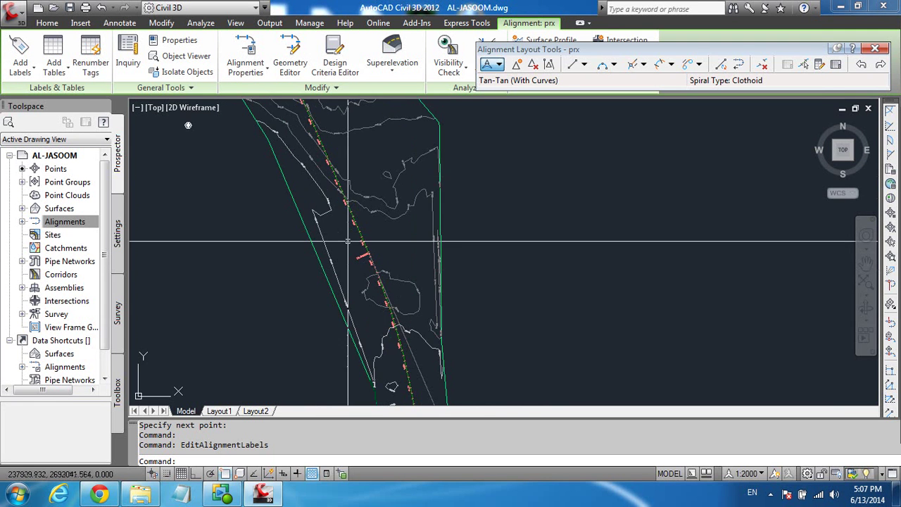
scroll(335, 170, up, 2)
scroll(310, 217, up, 1)
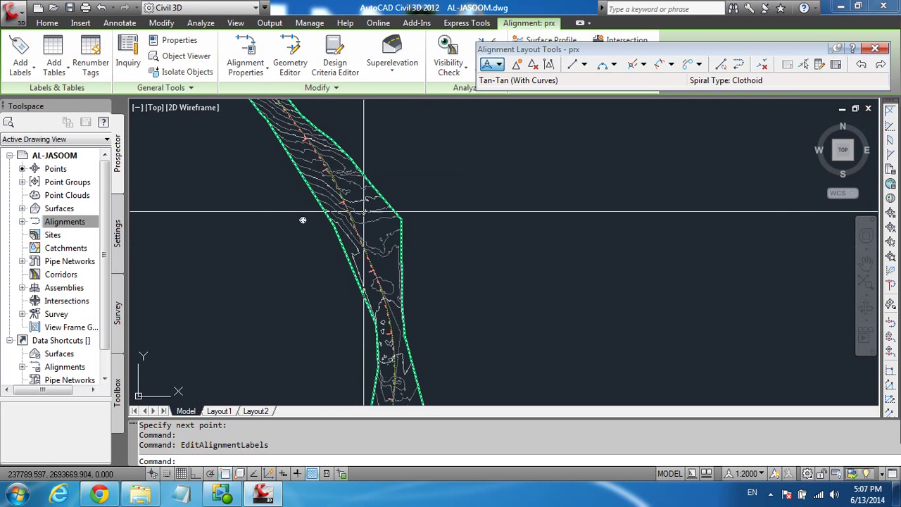
scroll(322, 209, down, 2)
Try inserting an additional PI into the alignment between its two curves, and undo the insertion.
click(533, 60)
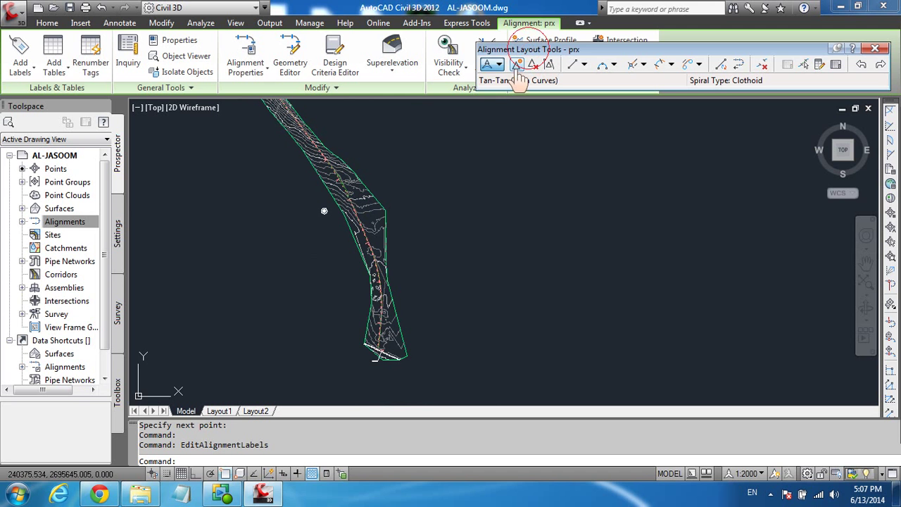
click(517, 68)
scroll(322, 209, up, 1)
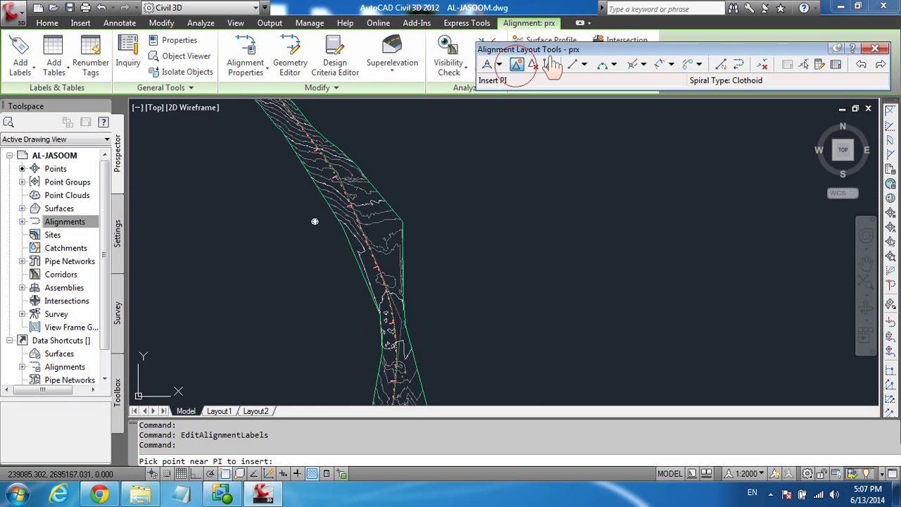
scroll(316, 221, up, 4)
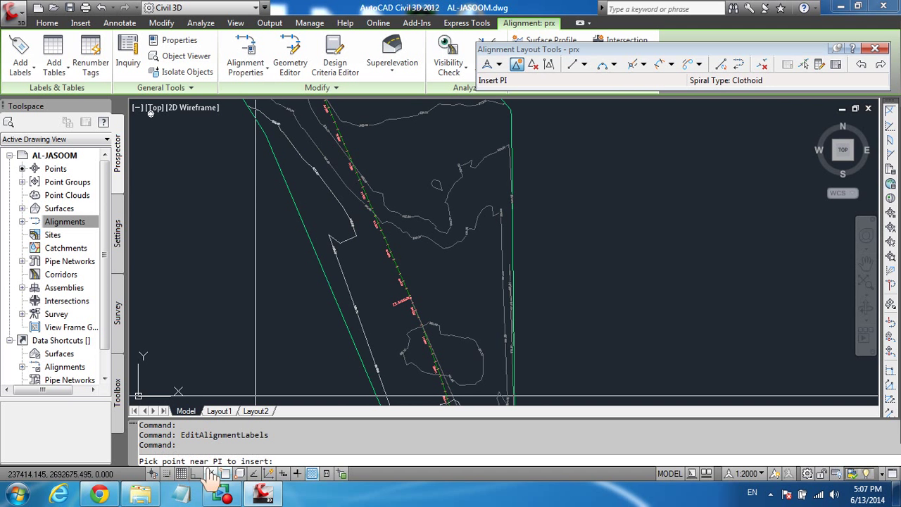
scroll(260, 275, down, 2)
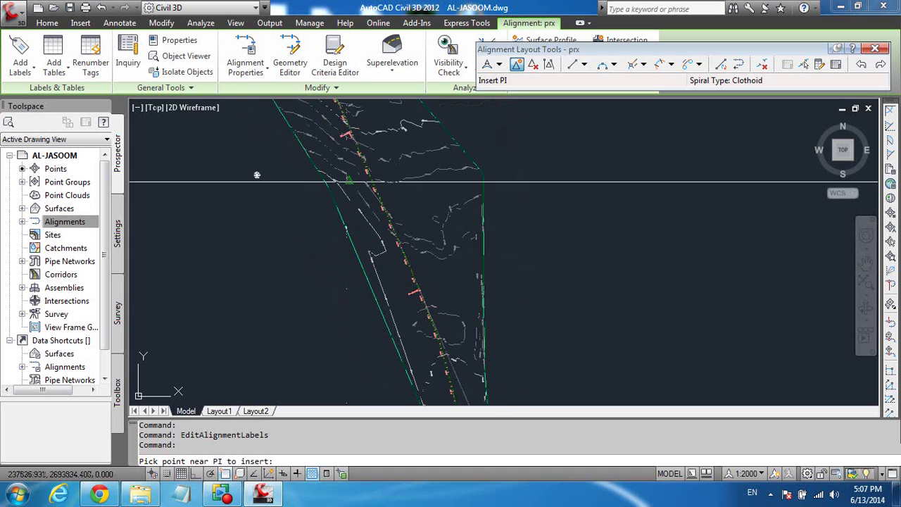
scroll(331, 167, up, 2)
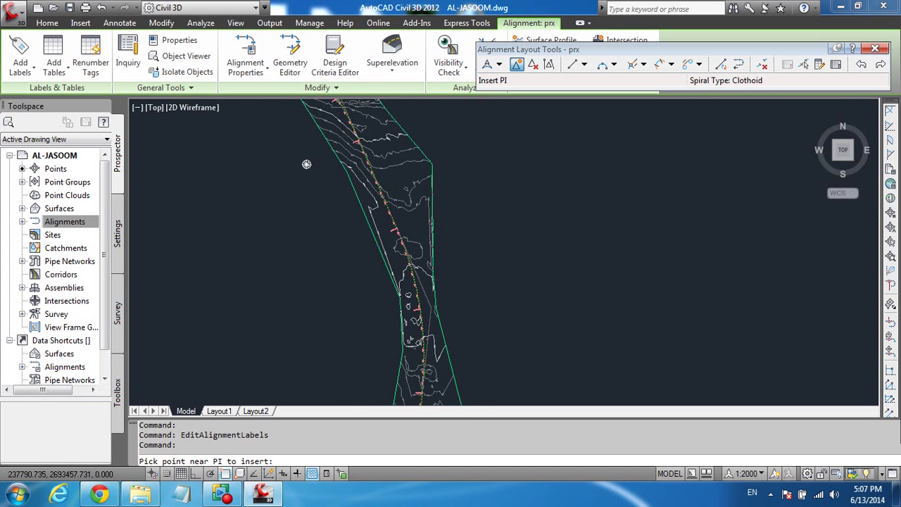
click(510, 183)
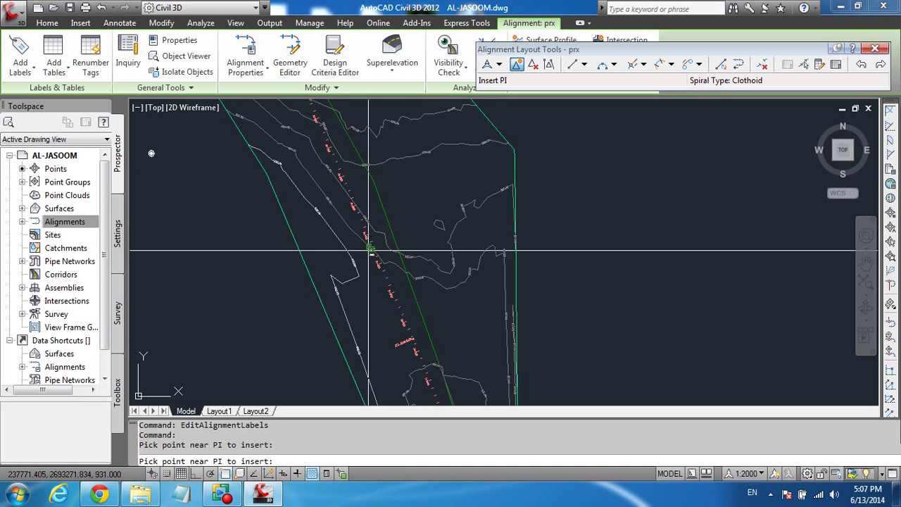
scroll(371, 242, down, 2)
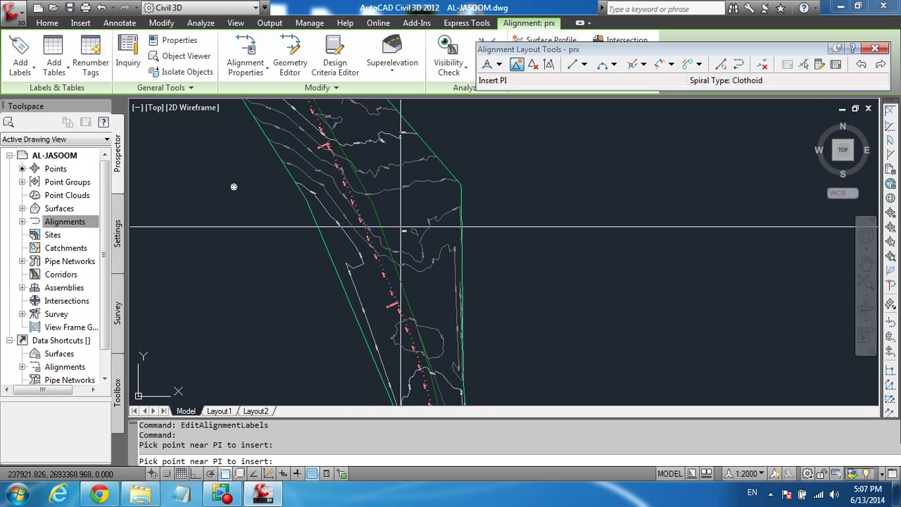
key(Escape)
key(ctrl+z)
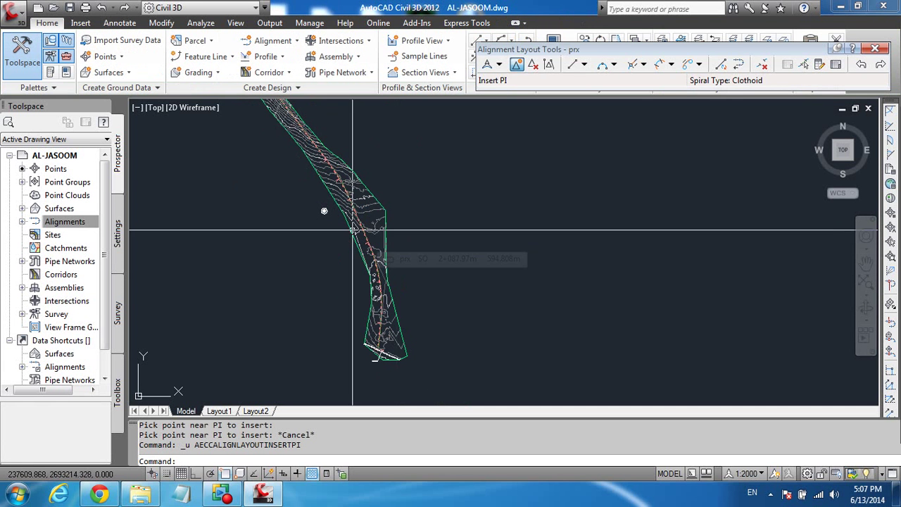
Close the layout tools of alignment prx and review the available alignment creation methods.
click(876, 49)
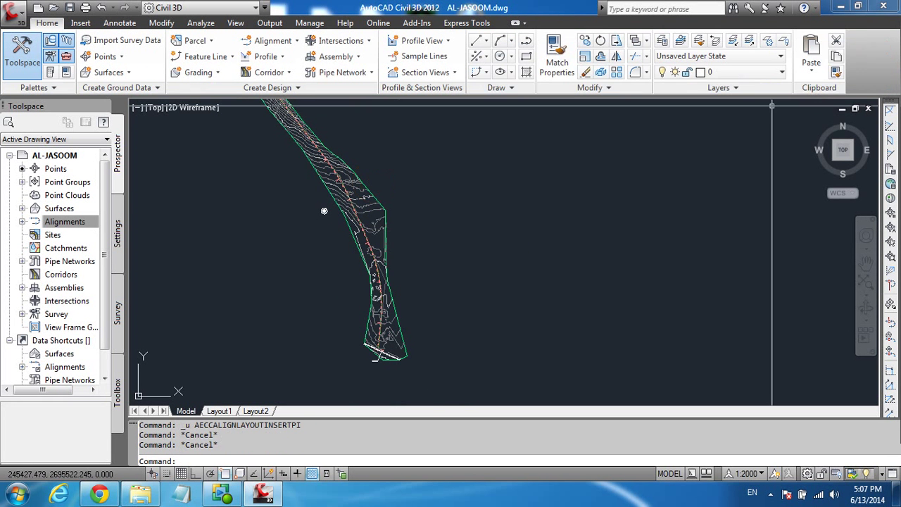
click(296, 44)
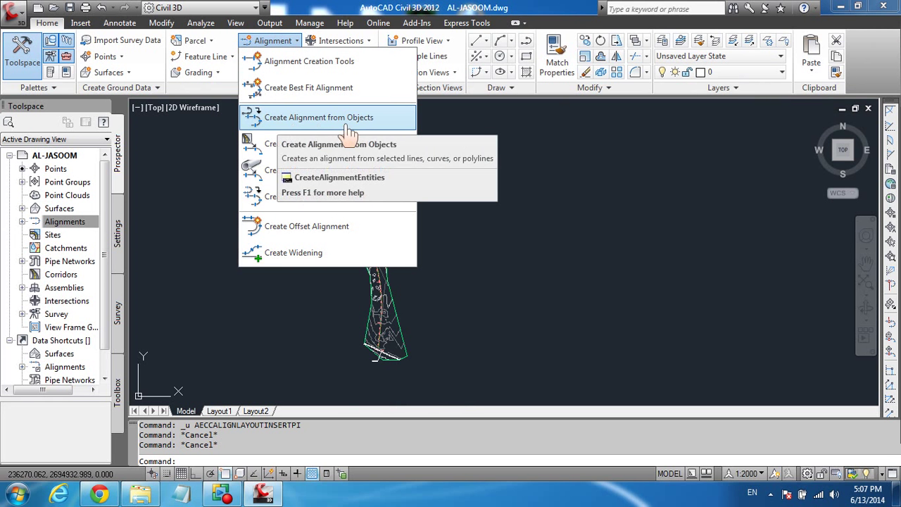
click(483, 190)
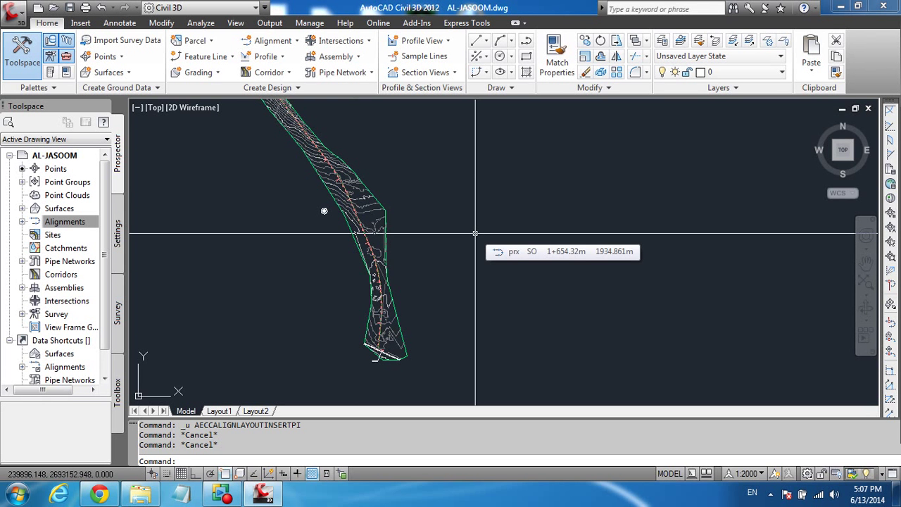
Draw an open three-segment polyline east of the surface, running north from its southern end and bending to the northeast.
text(pl)
key(Return)
click(507, 364)
click(481, 255)
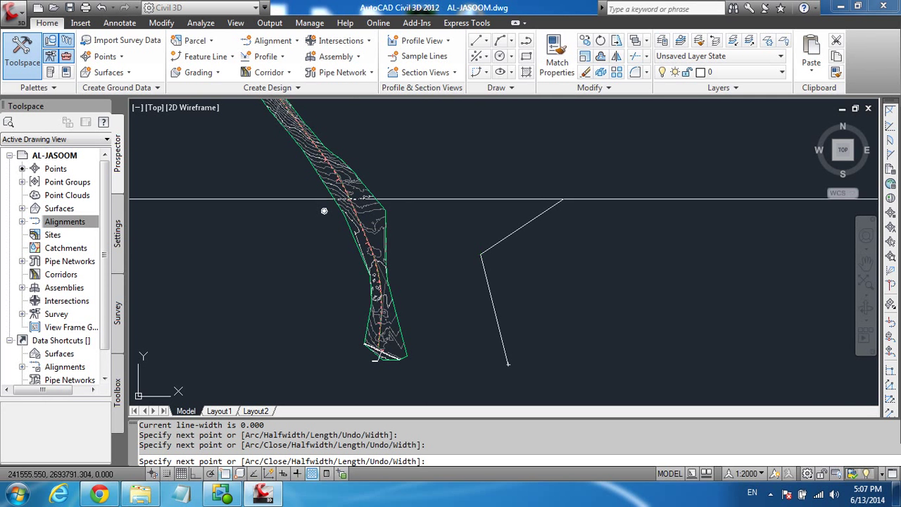
click(711, 127)
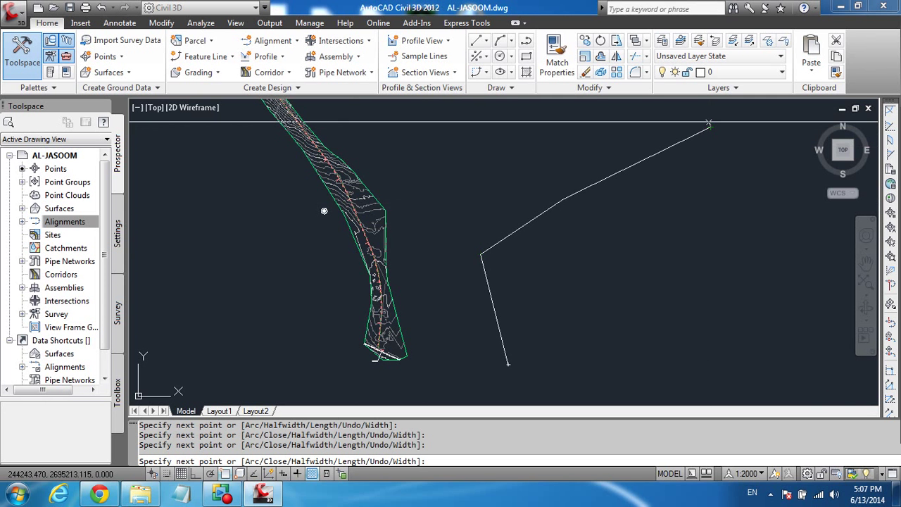
right_click(741, 163)
click(757, 171)
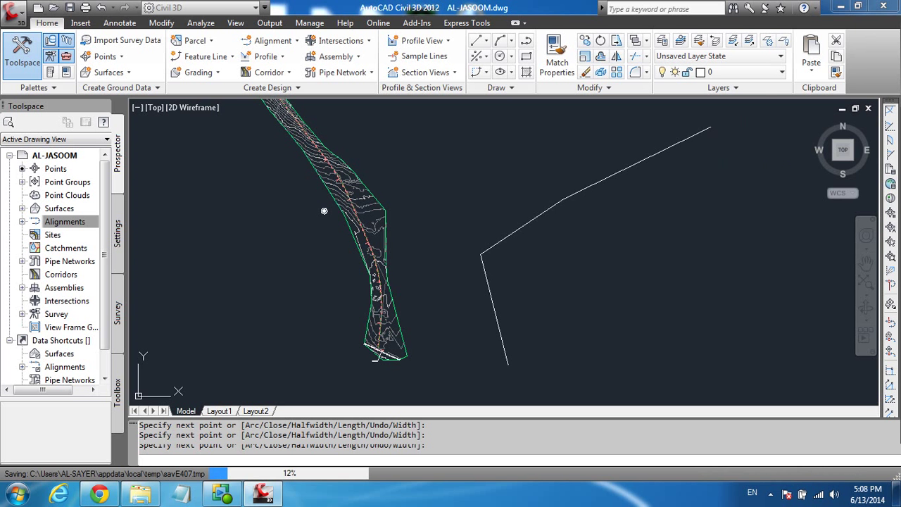
Start an alignment from objects using the new polyline and accept its default direction.
click(301, 43)
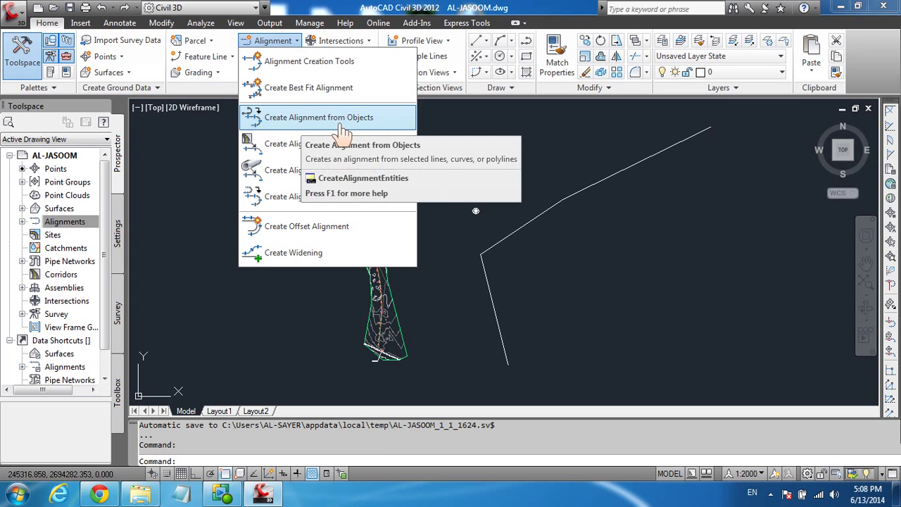
click(302, 118)
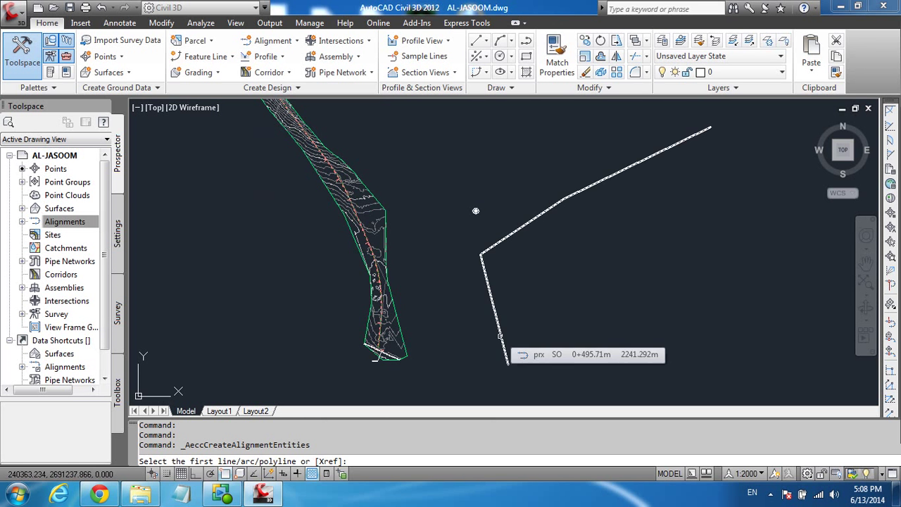
click(500, 336)
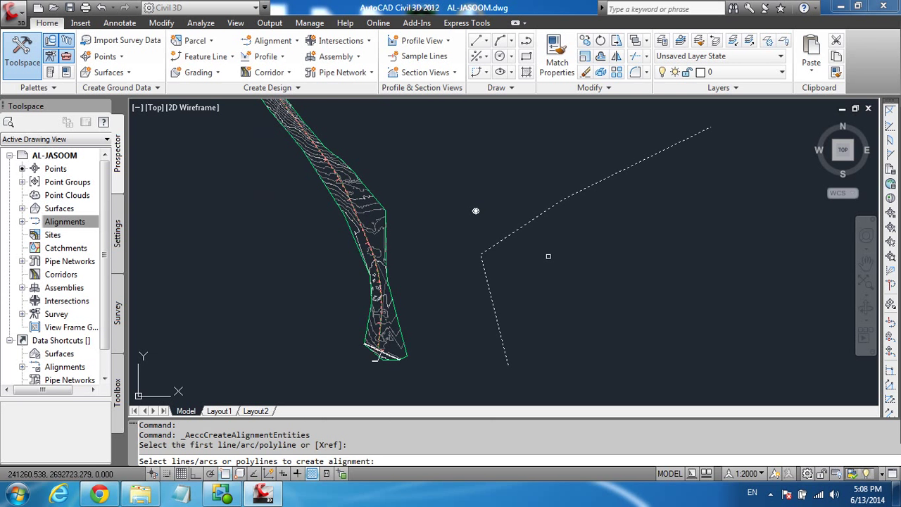
key(Return)
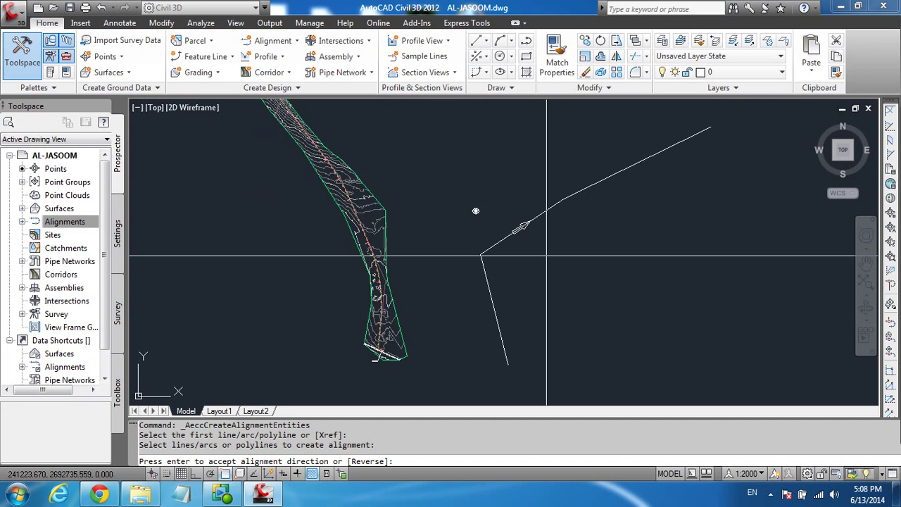
key(Return)
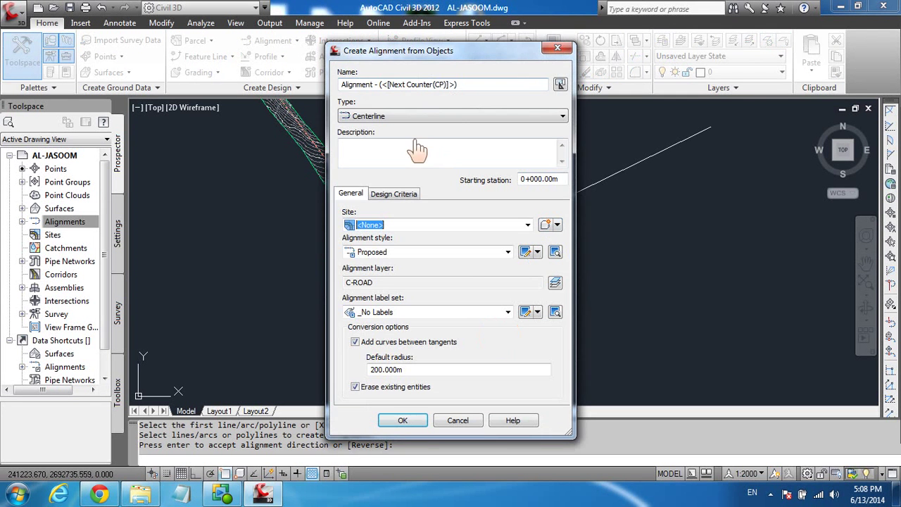
Name the alignment xxx, enable criteria-based design, and create it from the polyline.
click(465, 85)
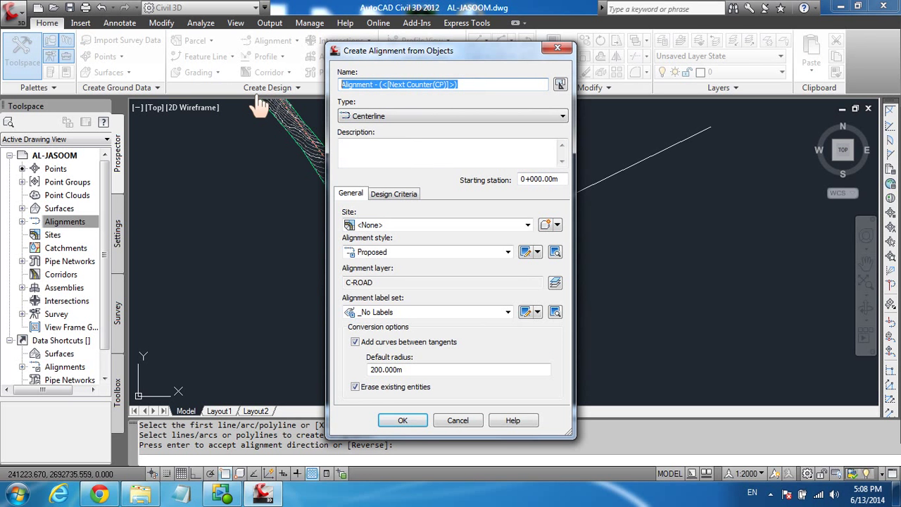
text(xxx)
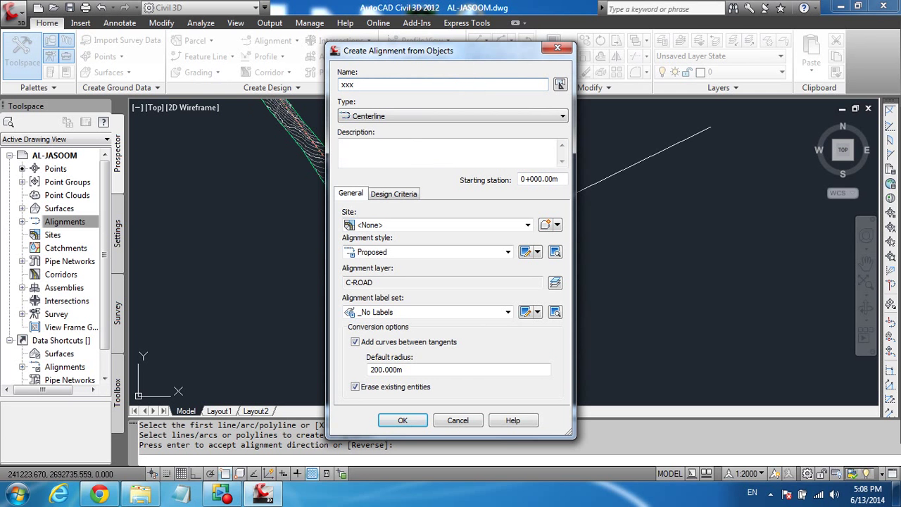
click(395, 195)
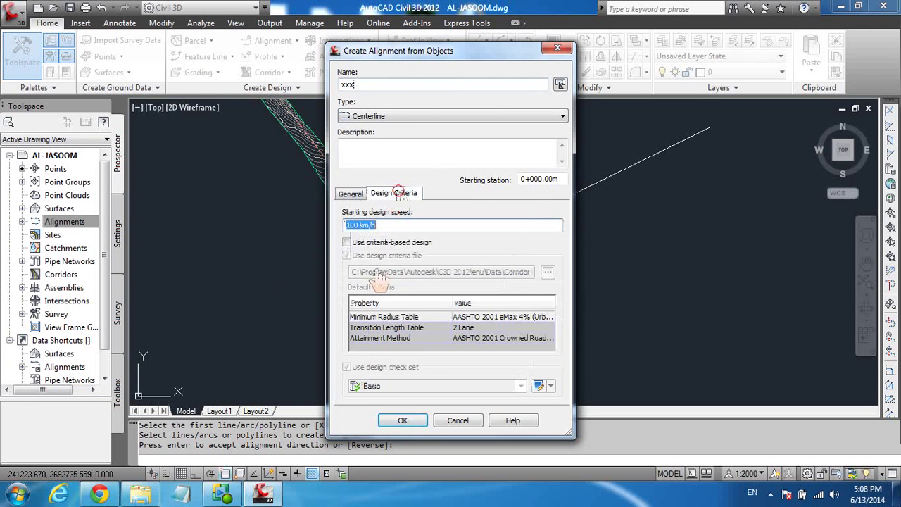
click(346, 243)
click(402, 420)
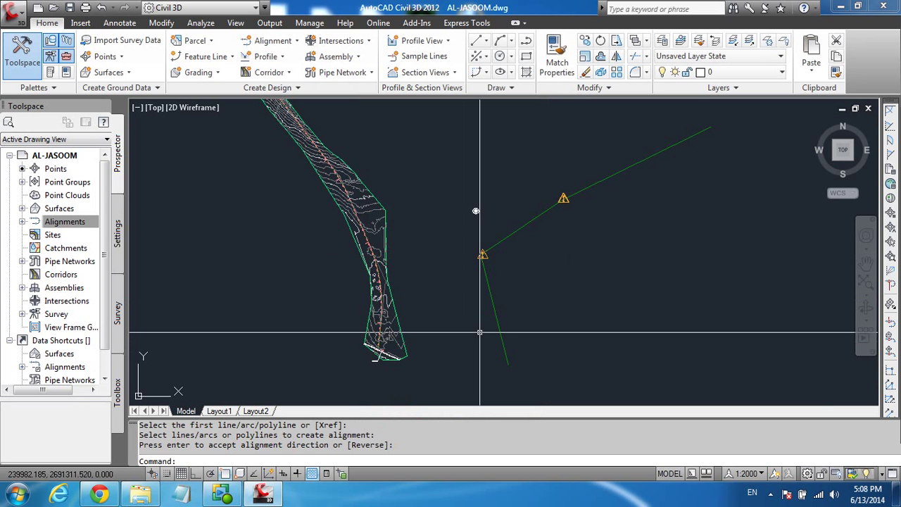
Open alignment xxx for geometry editing and show the table of its alignment entities.
scroll(486, 255, up, 5)
scroll(395, 237, up, 2)
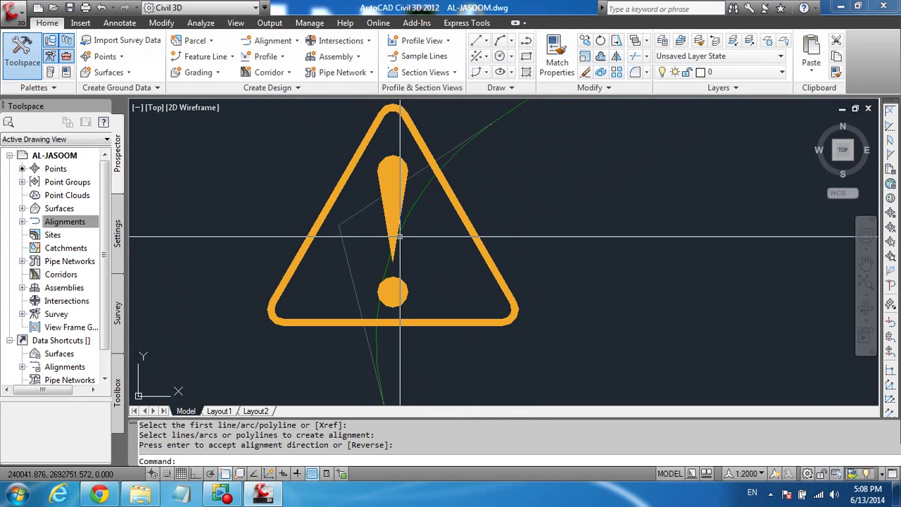
scroll(398, 221, up, 3)
scroll(398, 221, down, 2)
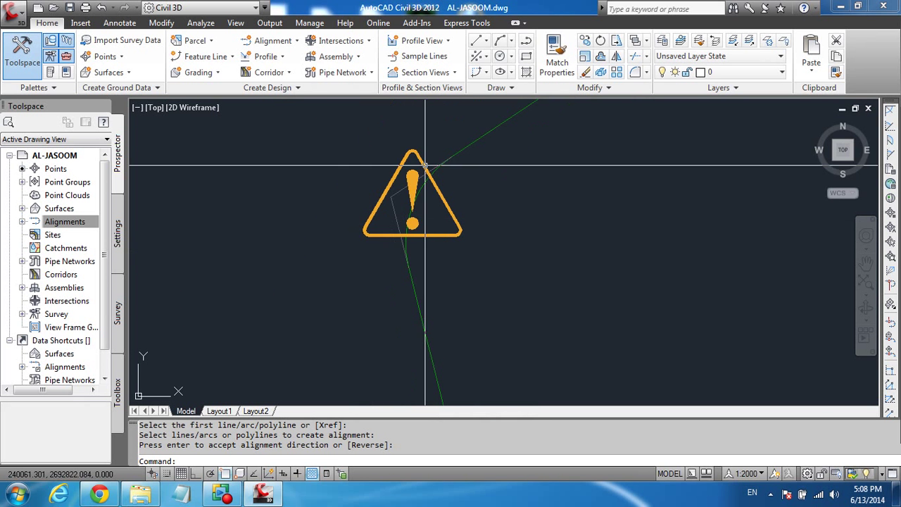
scroll(451, 155, down, 2)
click(458, 152)
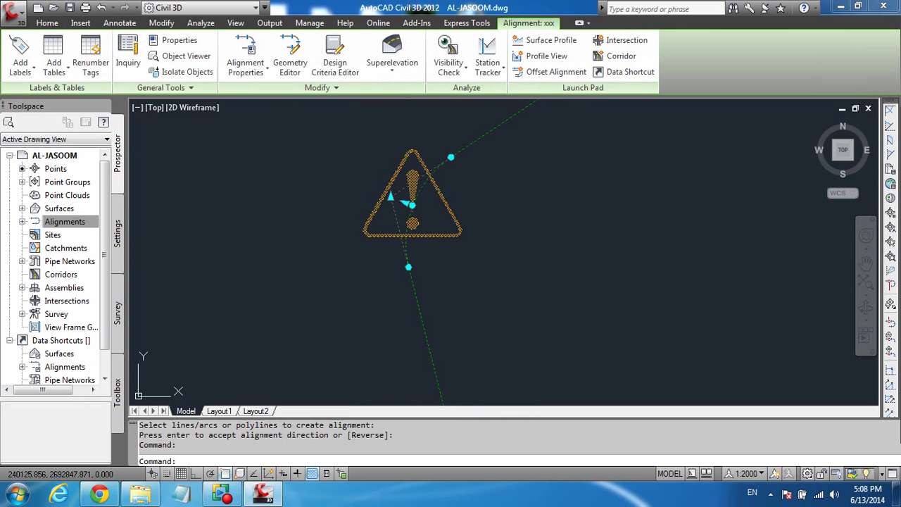
right_click(483, 317)
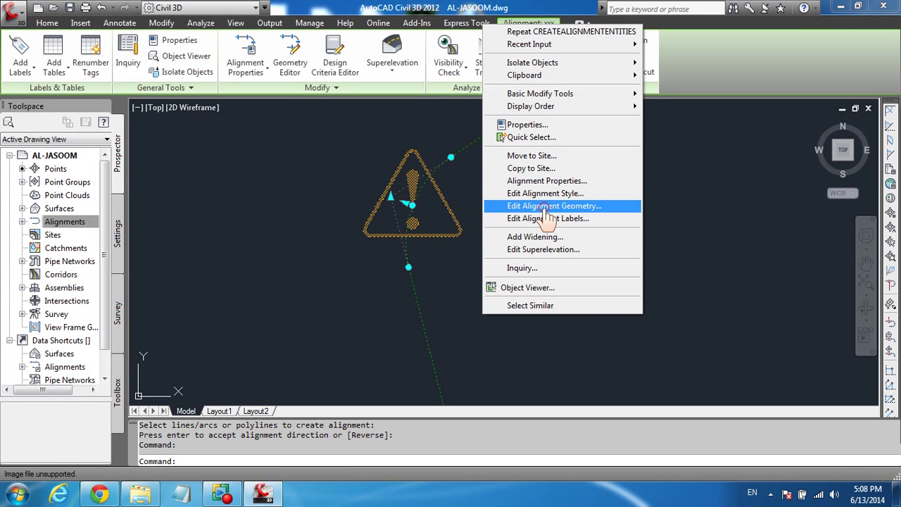
click(546, 207)
click(838, 66)
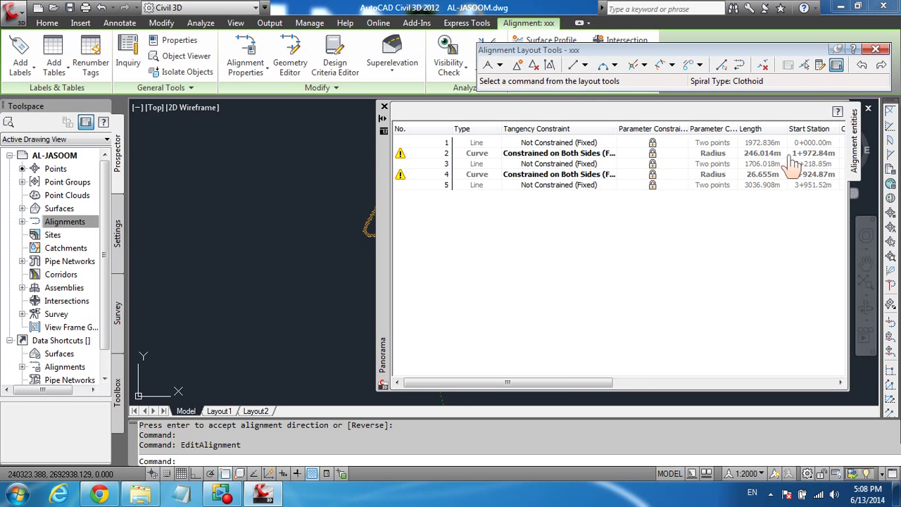
Set the radius of alignment xxx's first curve, entity 2, to 500 m.
drag(577, 384, 838, 392)
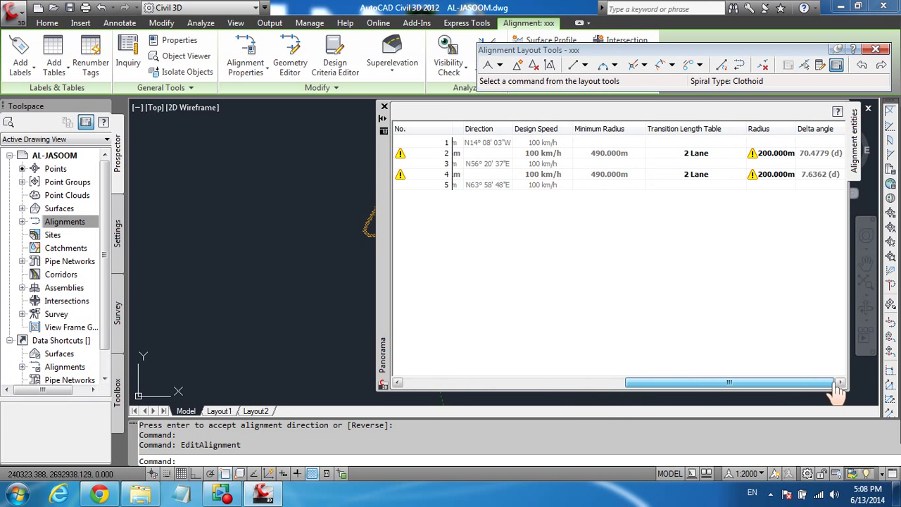
double_click(779, 158)
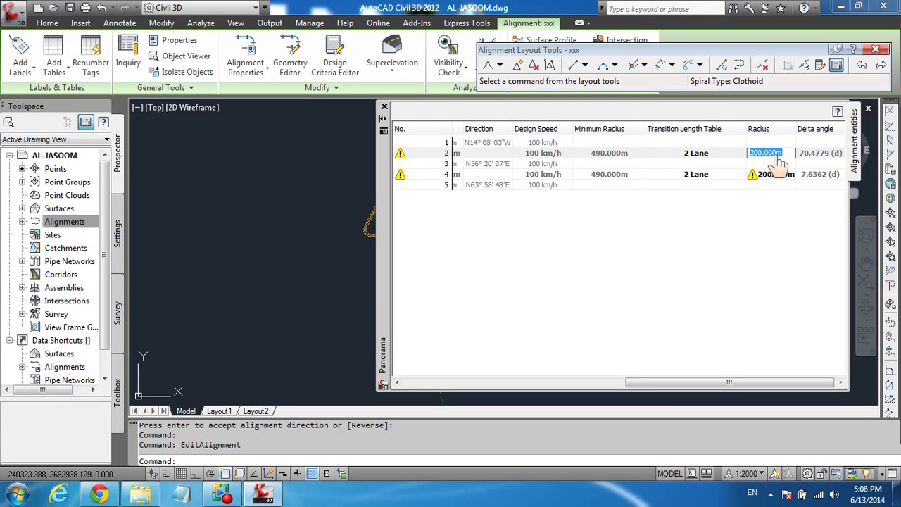
text(500)
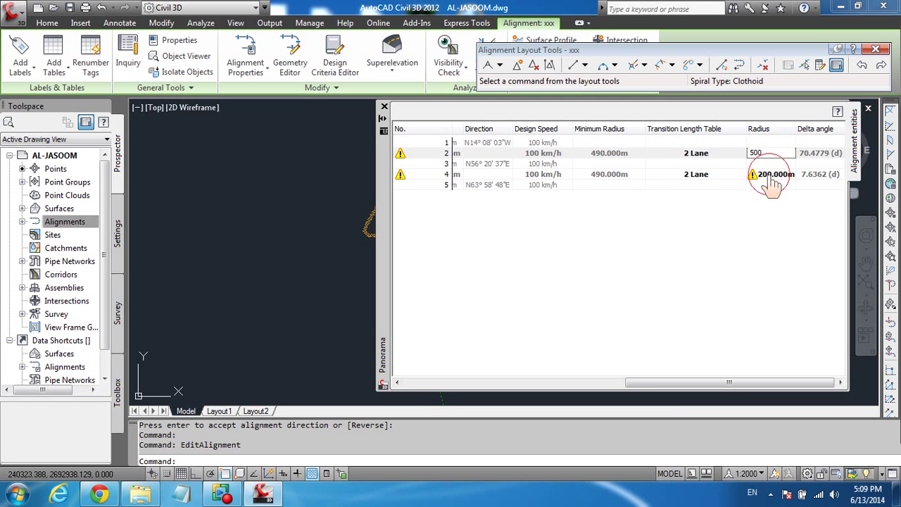
key(Return)
click(771, 184)
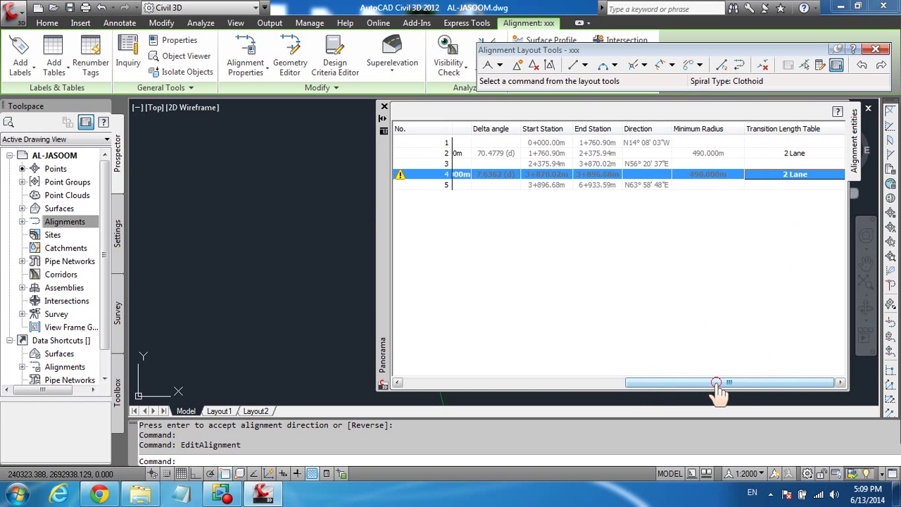
Set the radius of alignment xxx's second curve, entity 4, to 400 m.
drag(729, 386, 642, 384)
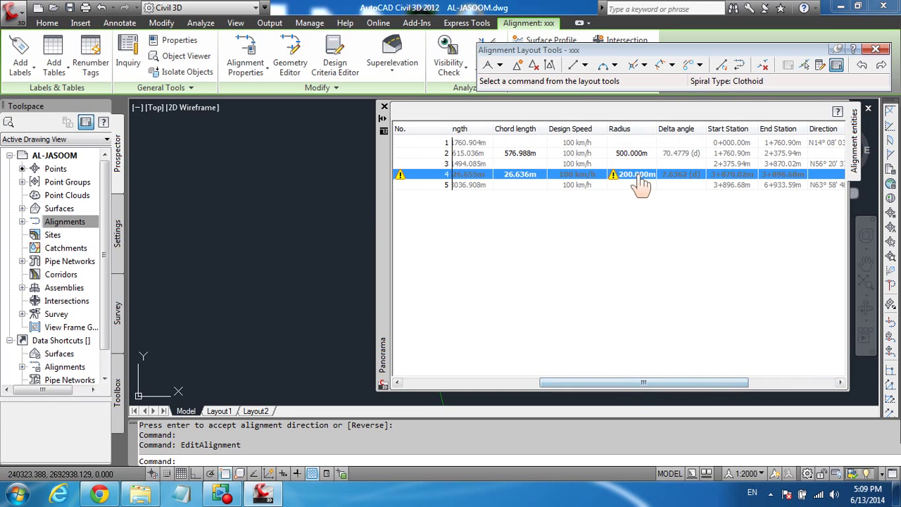
click(640, 176)
double_click(646, 174)
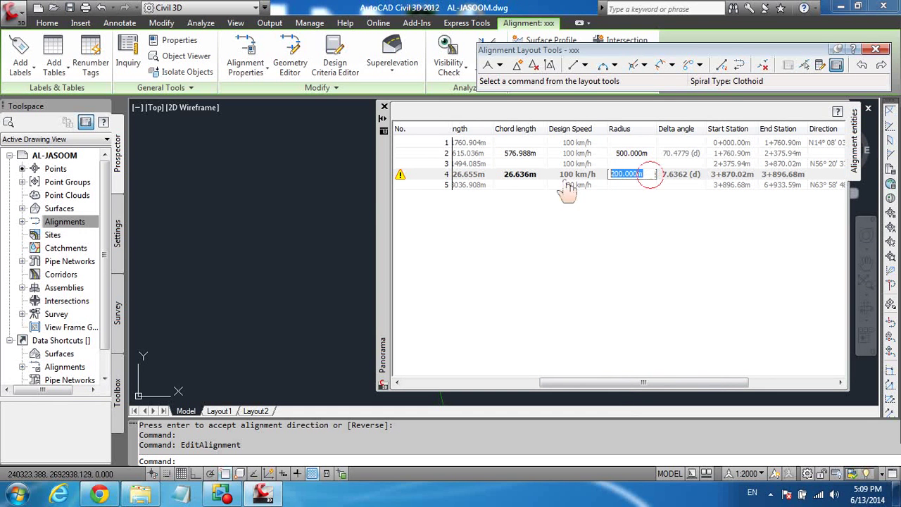
text(400)
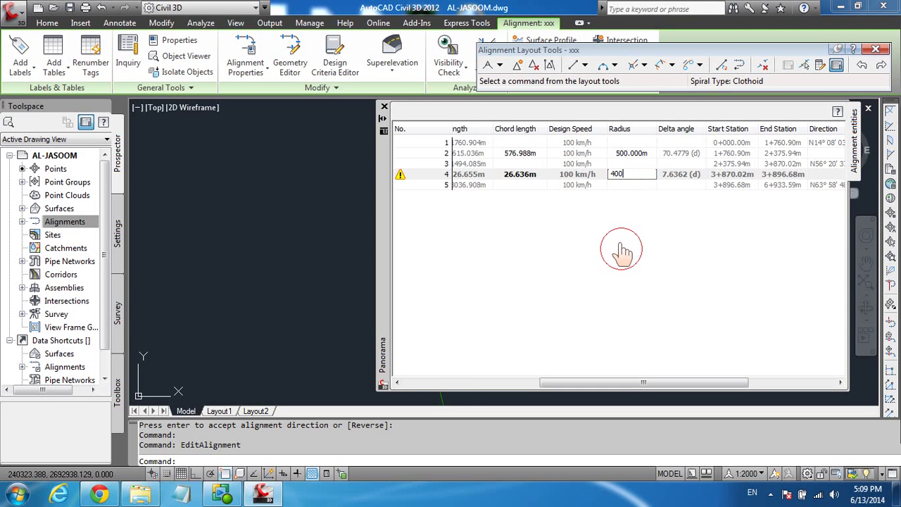
click(606, 176)
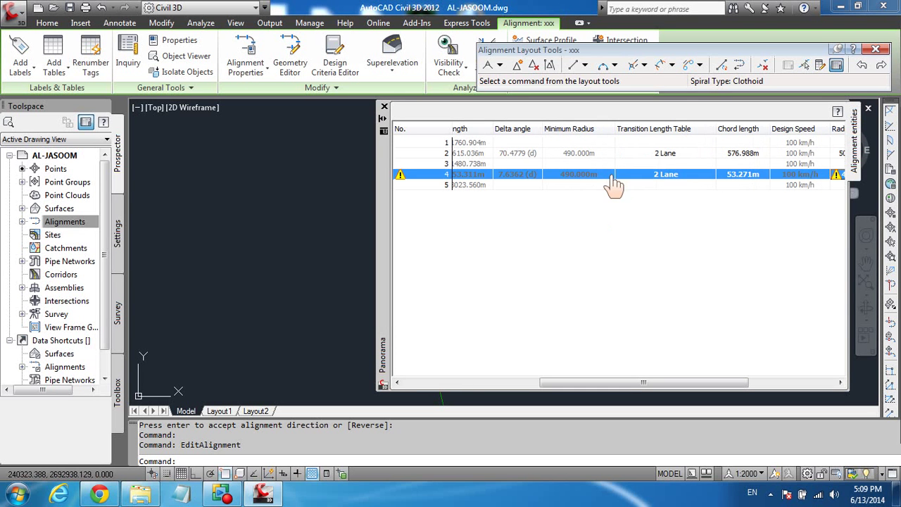
Set the radius of alignment xxx's second curve, entity 4, to 800 m.
click(236, 271)
click(228, 226)
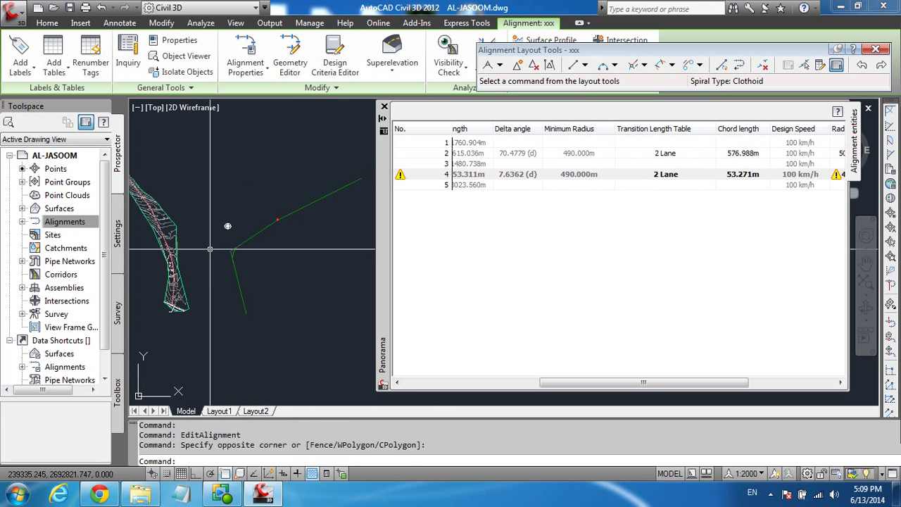
scroll(239, 224, up, 5)
click(802, 176)
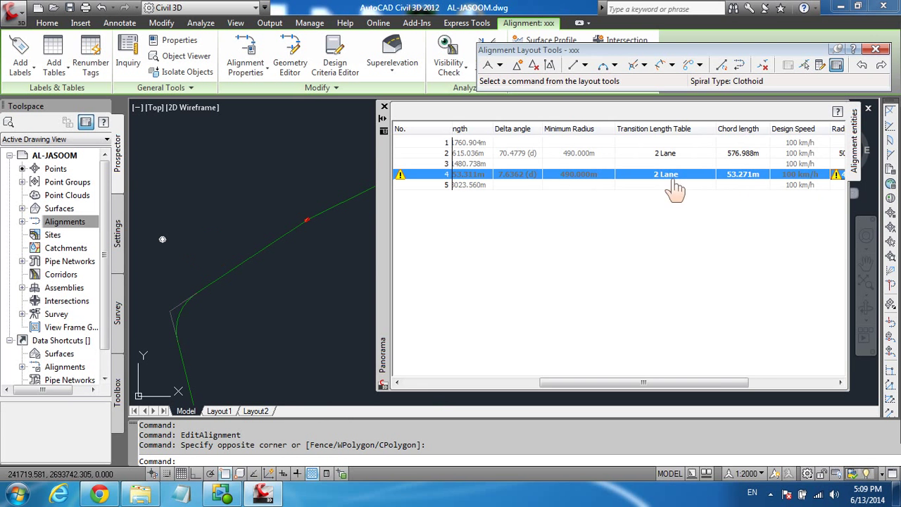
drag(700, 394, 768, 388)
click(755, 179)
click(755, 176)
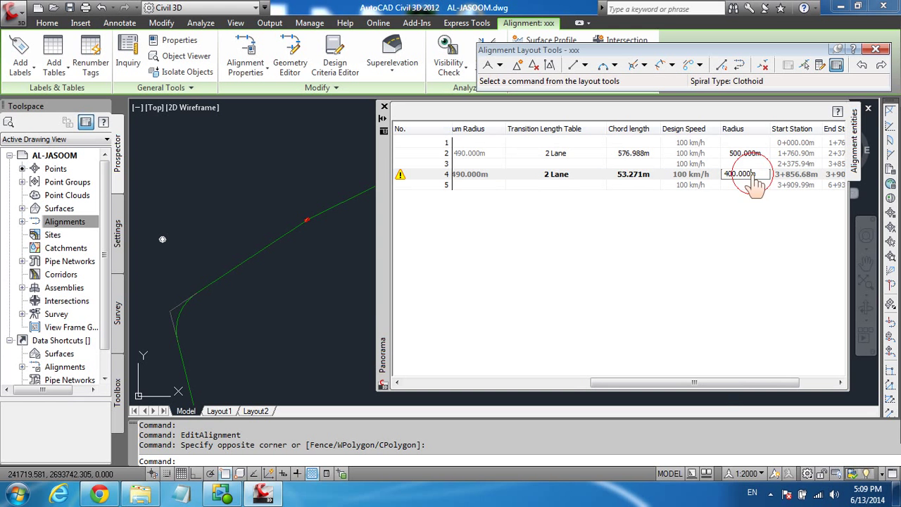
double_click(763, 180)
text(80)
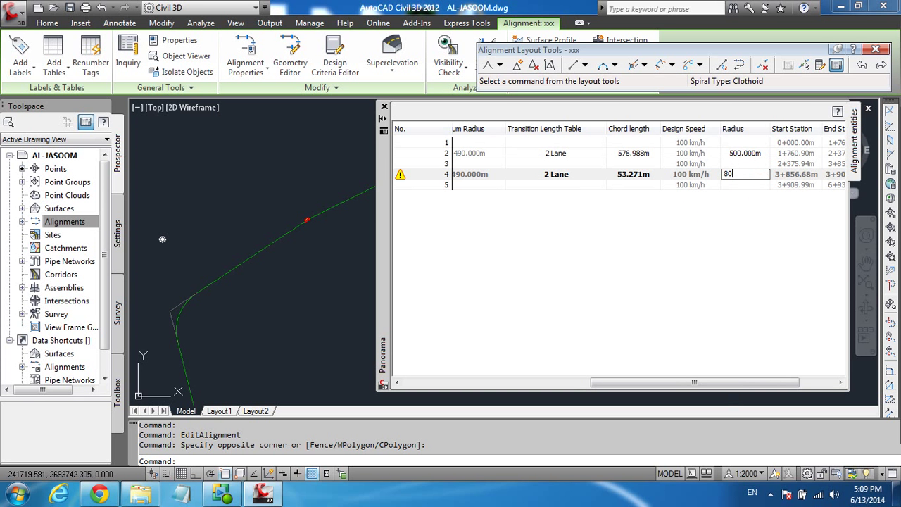
click(740, 153)
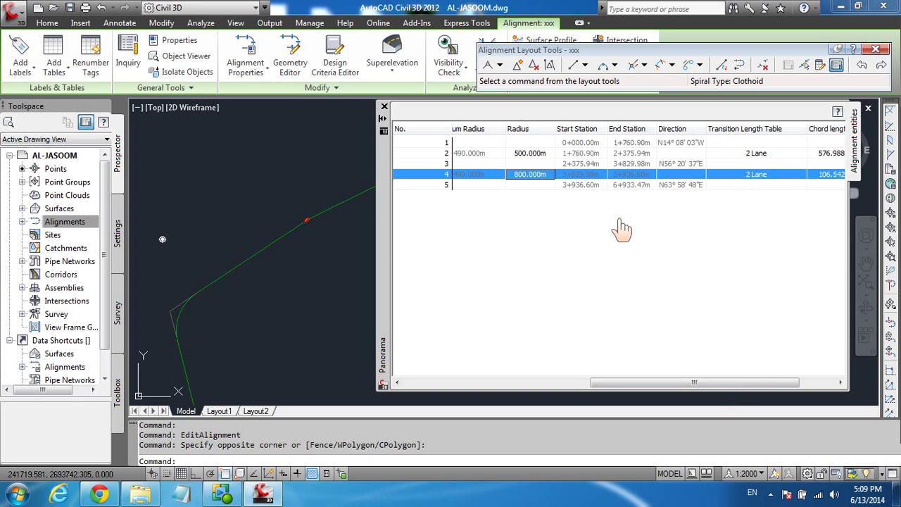
Close the alignment entity table and deselect alignment xxx.
click(385, 107)
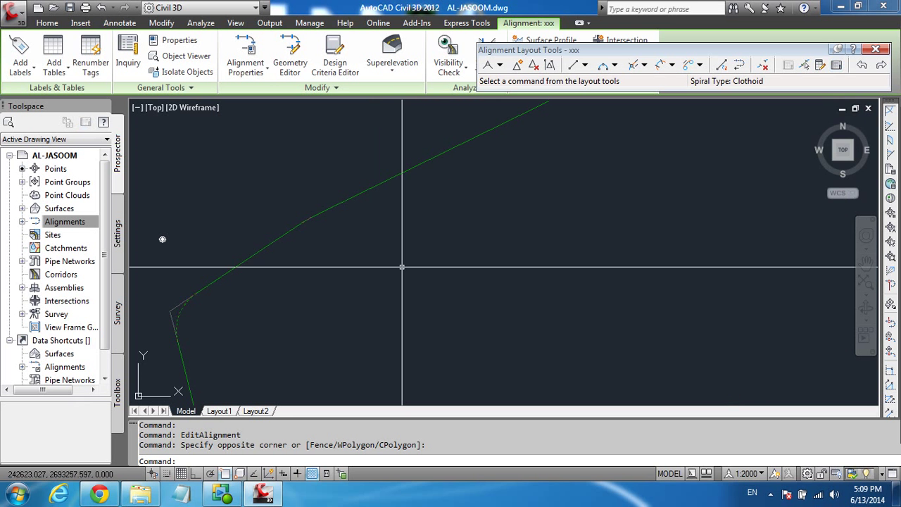
scroll(401, 232, down, 5)
scroll(341, 211, up, 3)
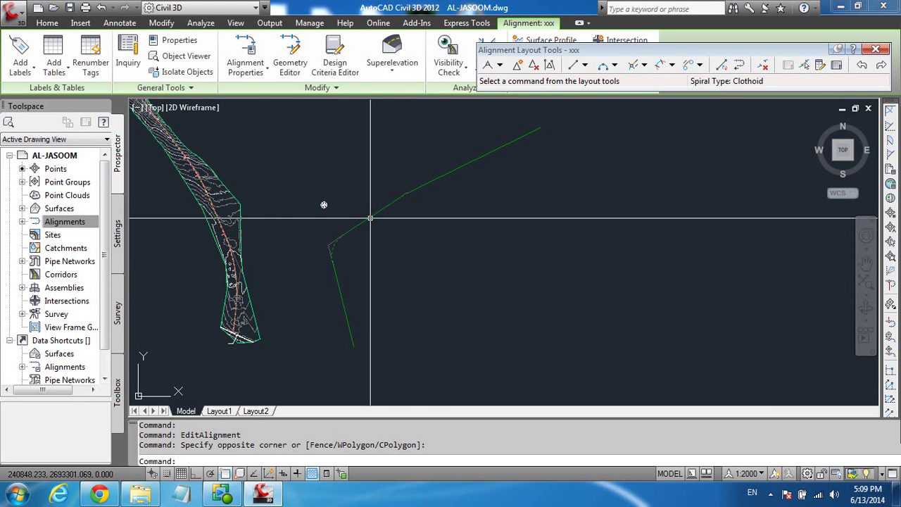
key(Escape)
key(Escape)
key(Escape)
scroll(366, 213, up, 3)
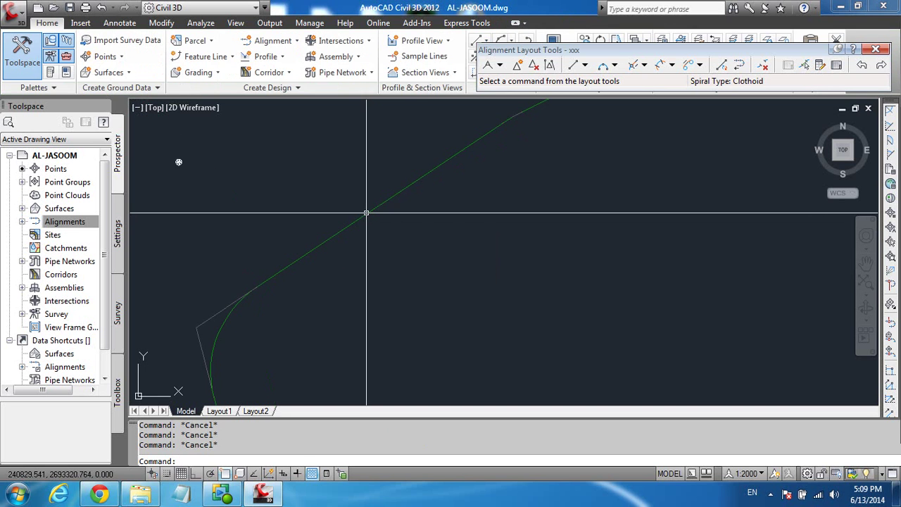
Add major station labels to alignment xxx in the Perpendicular with Tick style at a 100 m increment.
scroll(367, 212, down, 4)
click(366, 212)
right_click(366, 213)
click(424, 385)
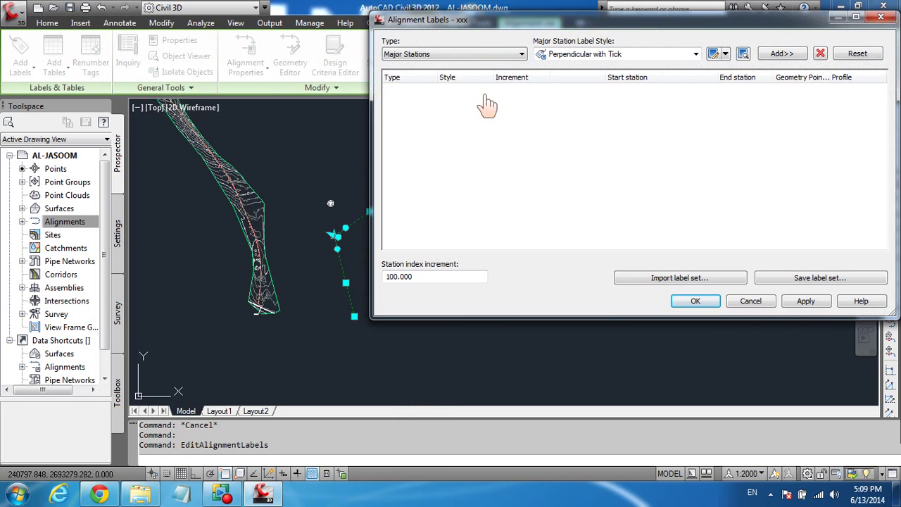
click(435, 58)
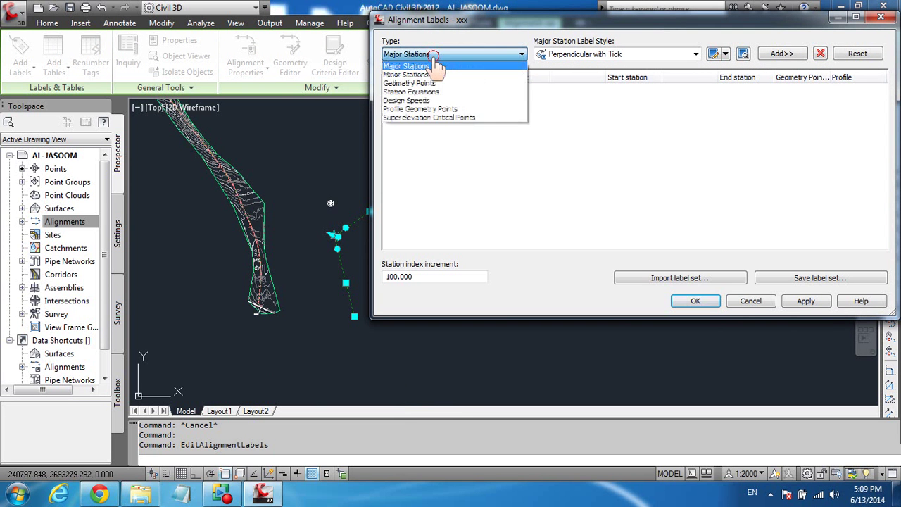
click(437, 66)
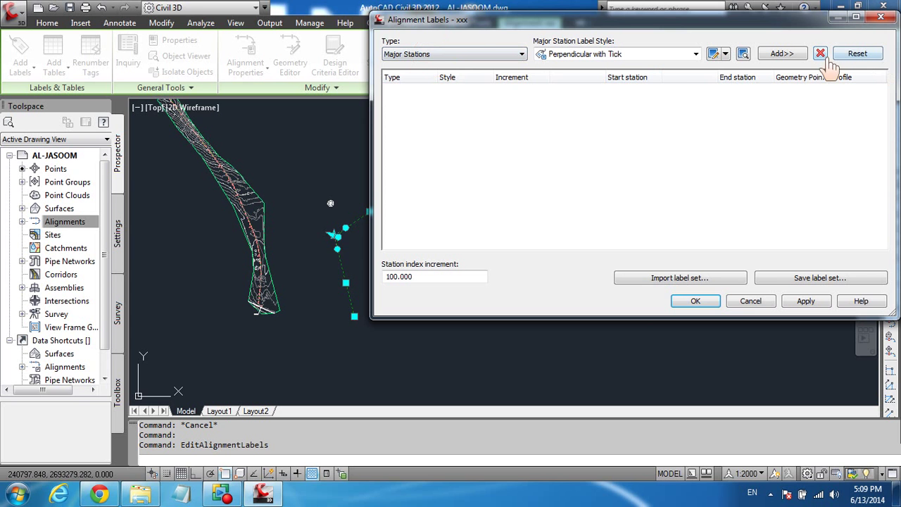
click(781, 54)
click(524, 96)
text(100)
click(806, 302)
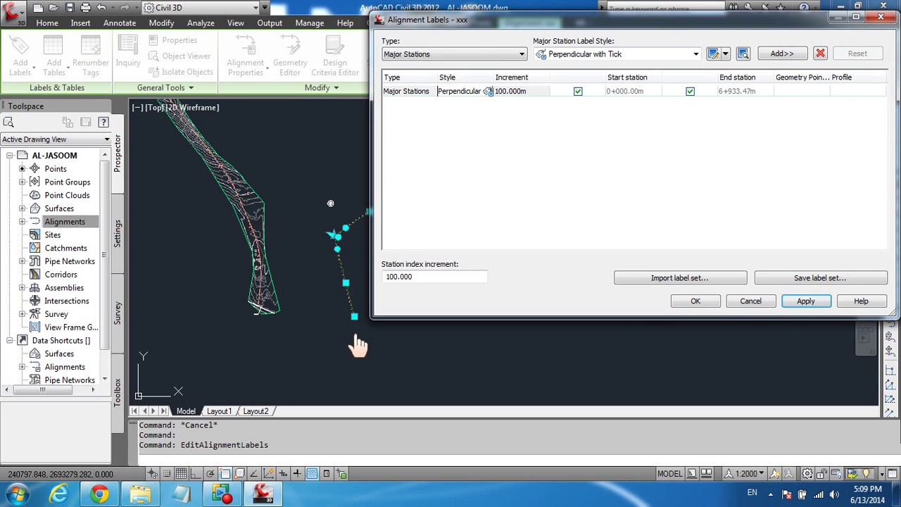
click(695, 301)
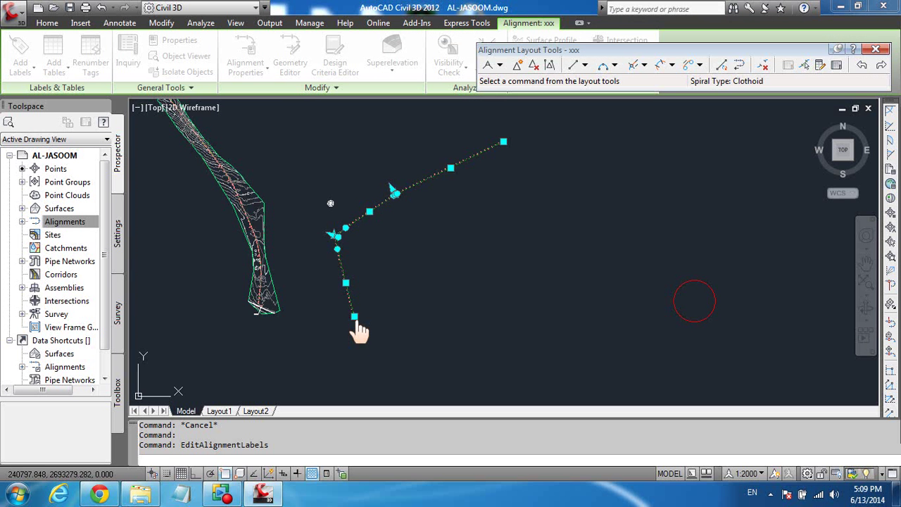
Close the layout tools of alignment xxx and clear the selection.
scroll(355, 320, up, 8)
scroll(344, 320, down, 10)
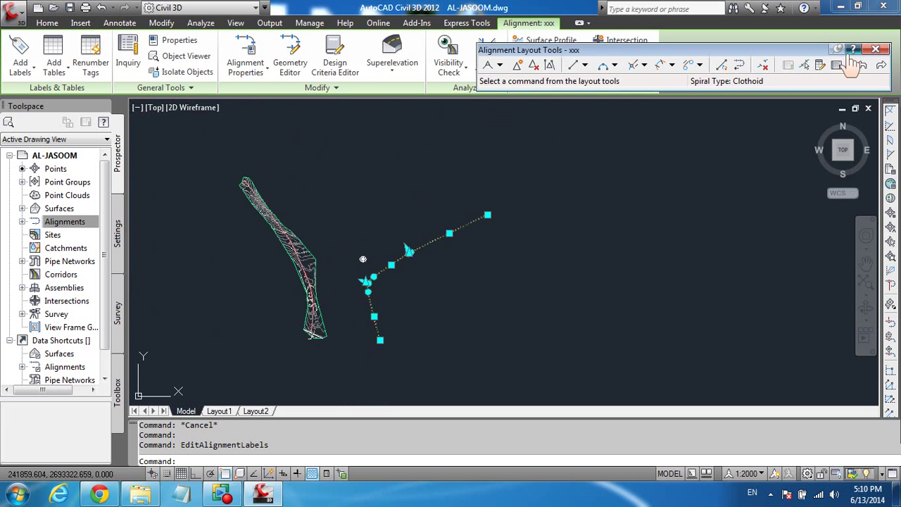
click(882, 52)
key(Escape)
key(Escape)
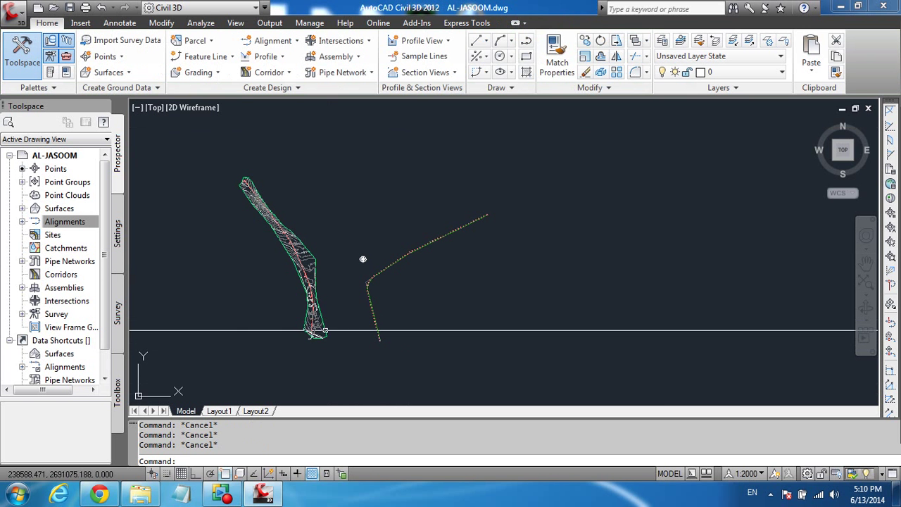
Erase alignment xxx together with its station labels.
click(421, 289)
click(402, 246)
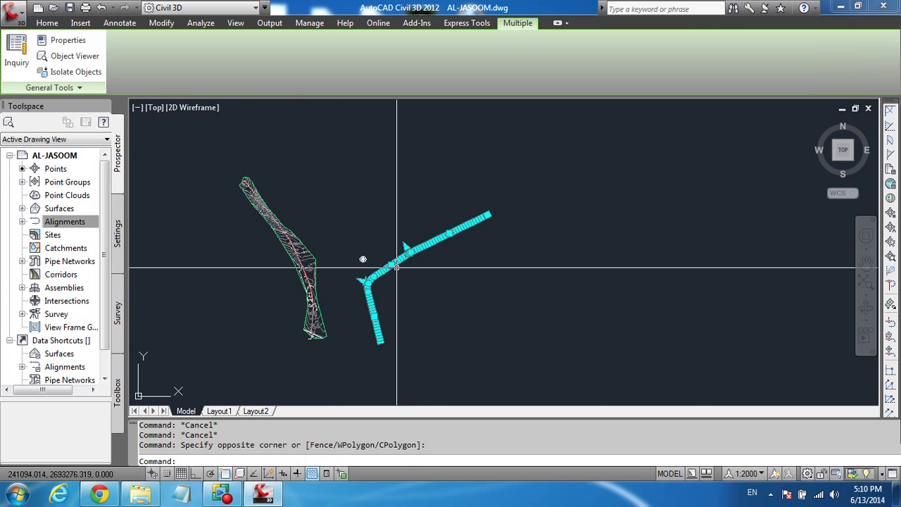
text(e)
key(Return)
key(Escape)
key(Escape)
key(Escape)
Create one offset alignment on each side of prx along its full length, with 3.25 m incremental offsets.
scroll(338, 320, up, 5)
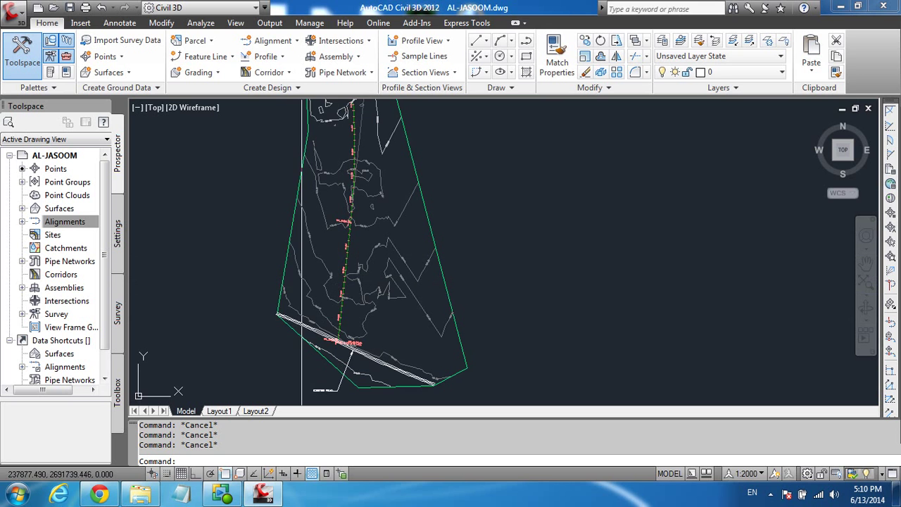
click(296, 40)
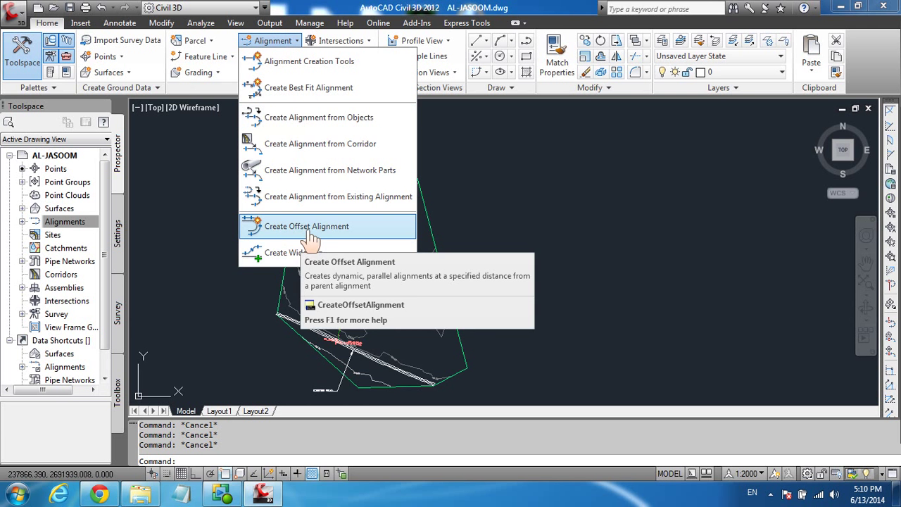
click(311, 227)
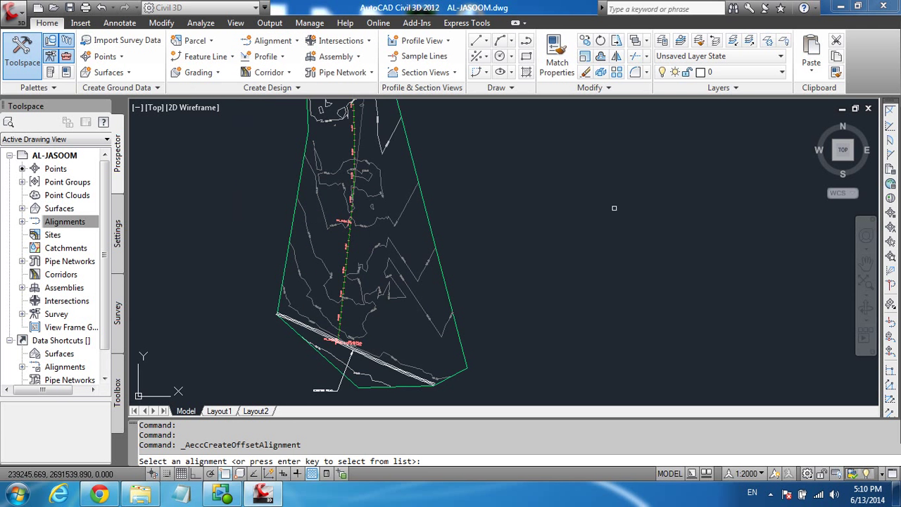
scroll(355, 227, up, 5)
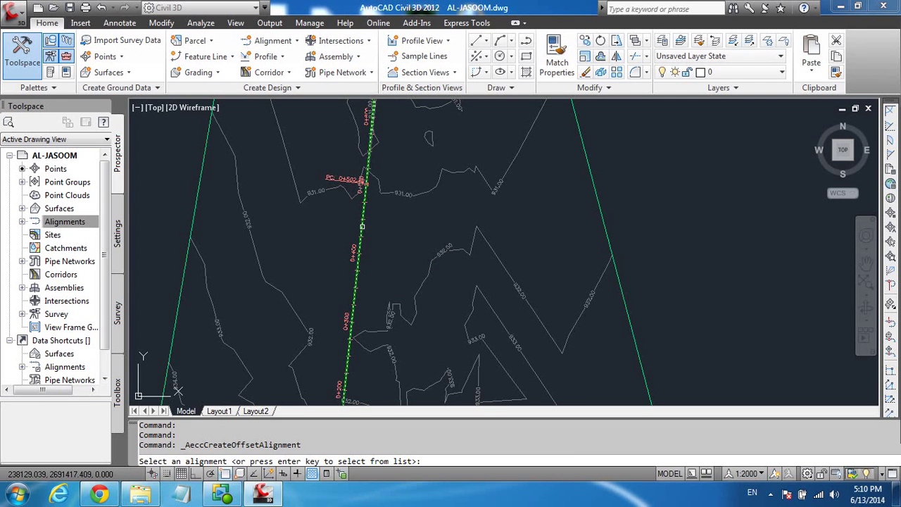
click(361, 226)
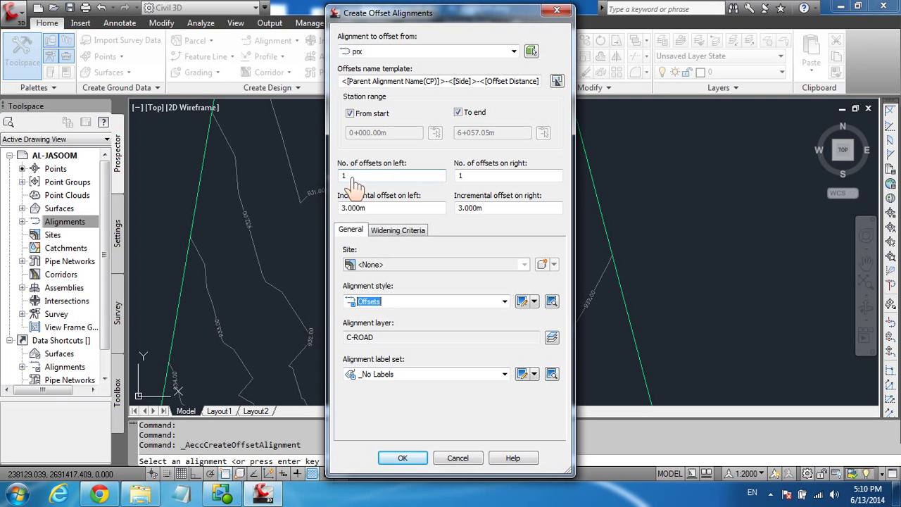
double_click(377, 209)
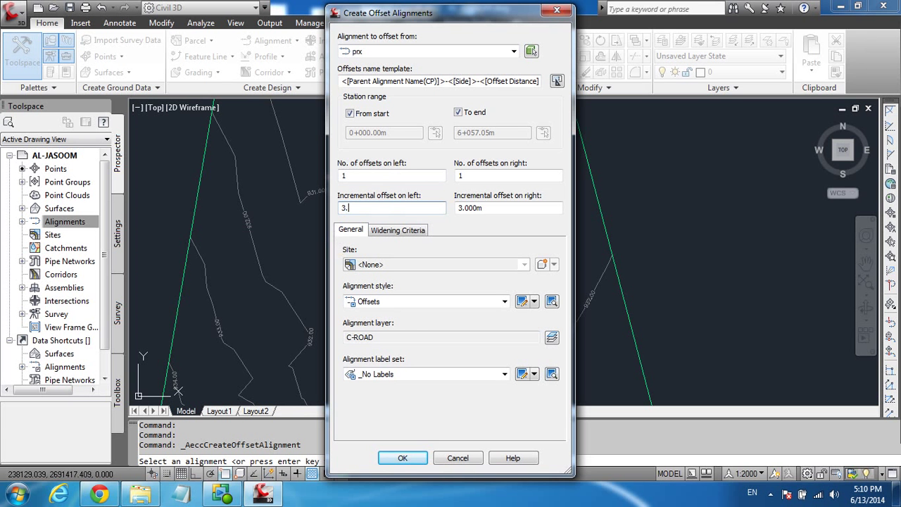
double_click(505, 209)
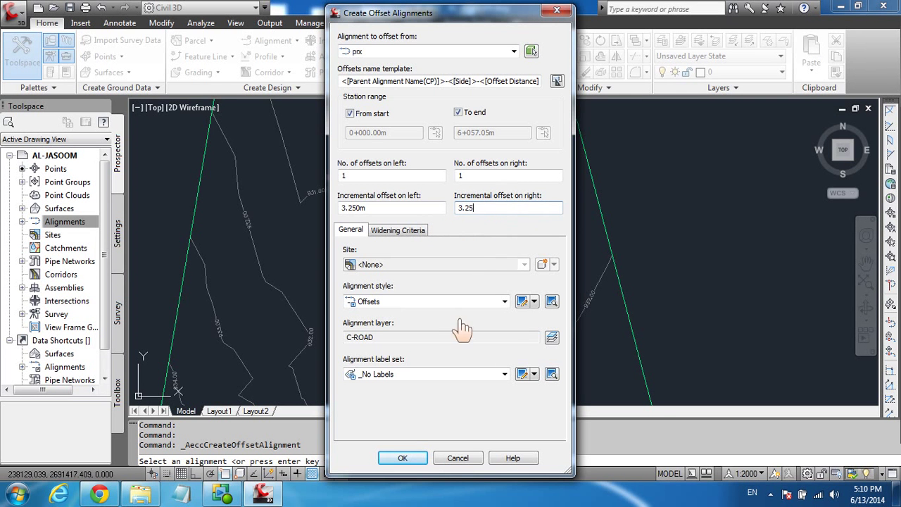
click(411, 458)
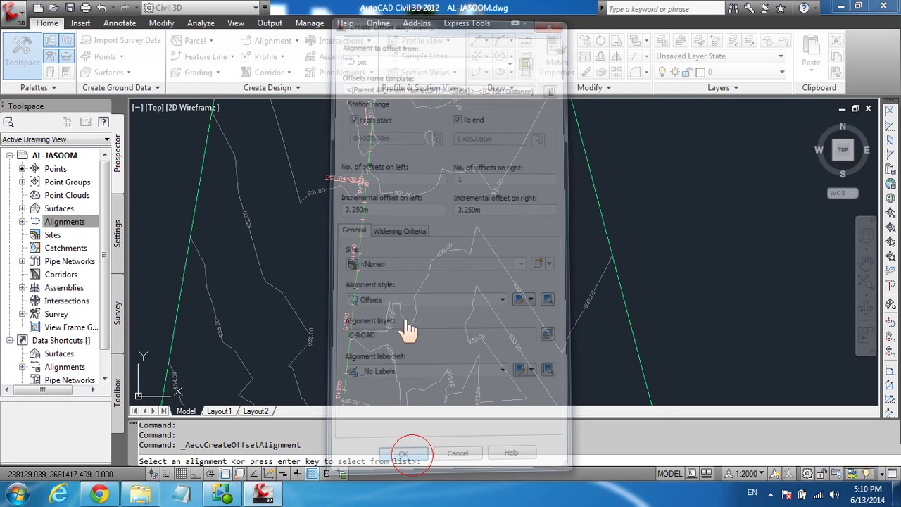
Inspect the new offset alignments beside the prx centerline and around its starting station.
scroll(359, 282, up, 5)
scroll(423, 191, up, 3)
scroll(422, 194, down, 2)
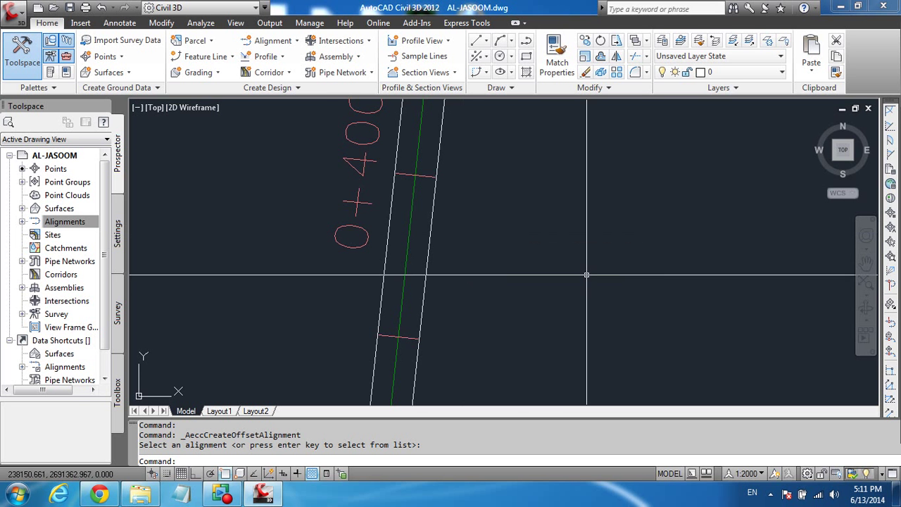
scroll(459, 195, down, 5)
scroll(440, 280, up, 5)
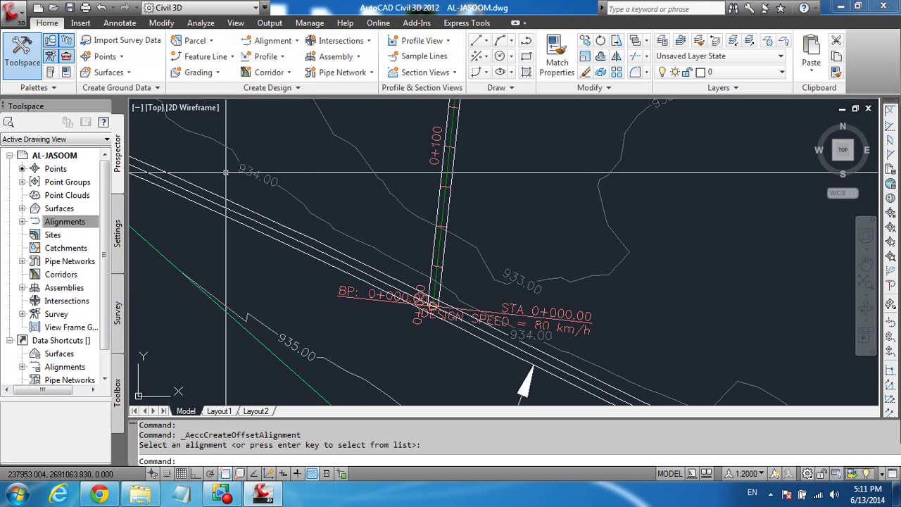
scroll(443, 307, down, 5)
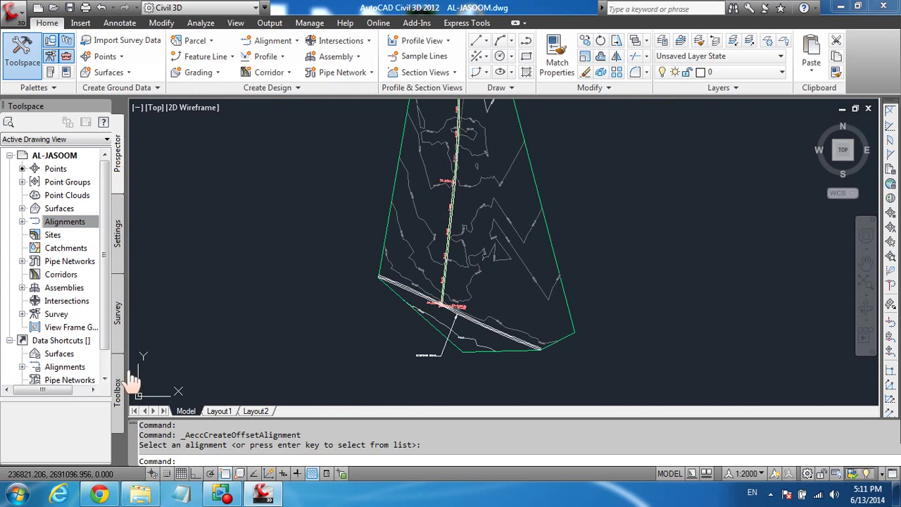
Show the alignment reports of the Reports Manager in a widened Toolspace and execute the Incremental Stationing Report.
click(120, 406)
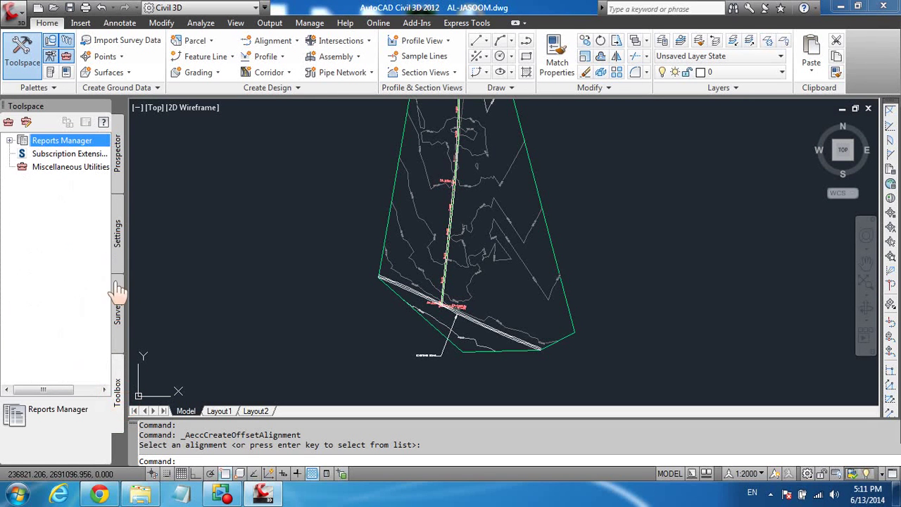
click(66, 58)
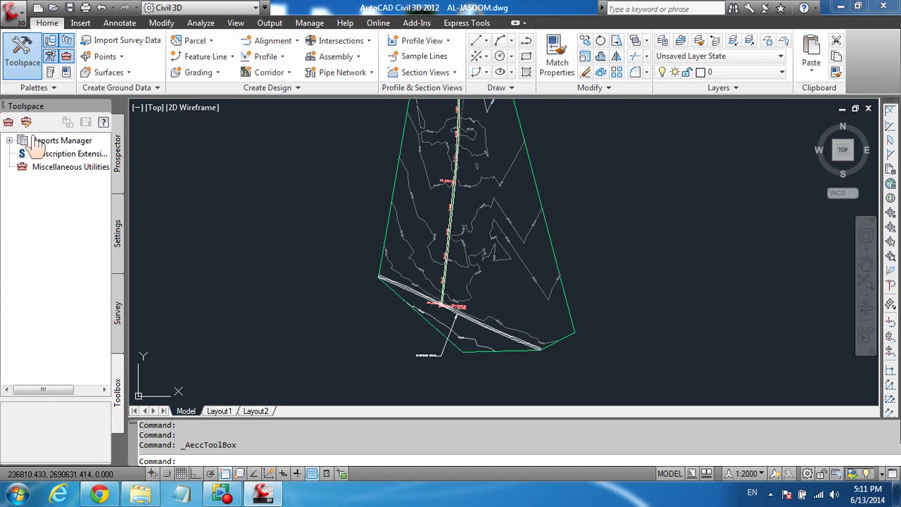
click(10, 141)
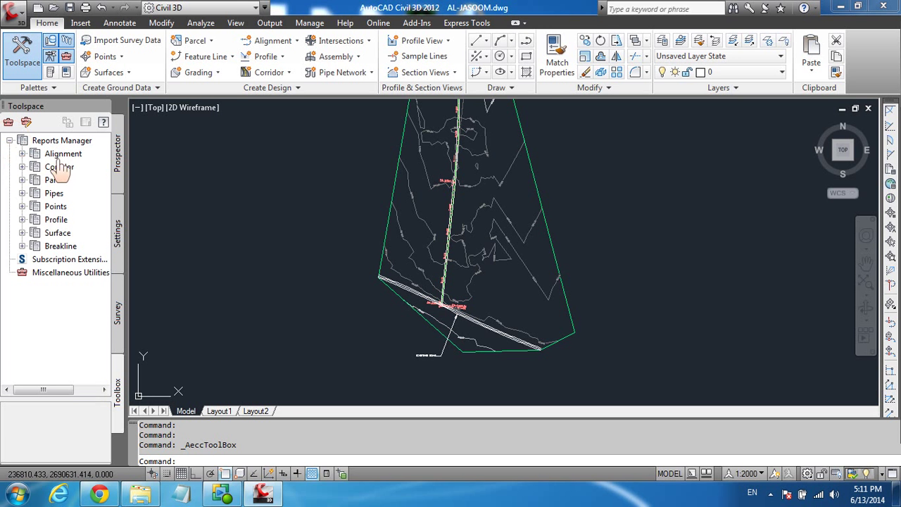
click(21, 153)
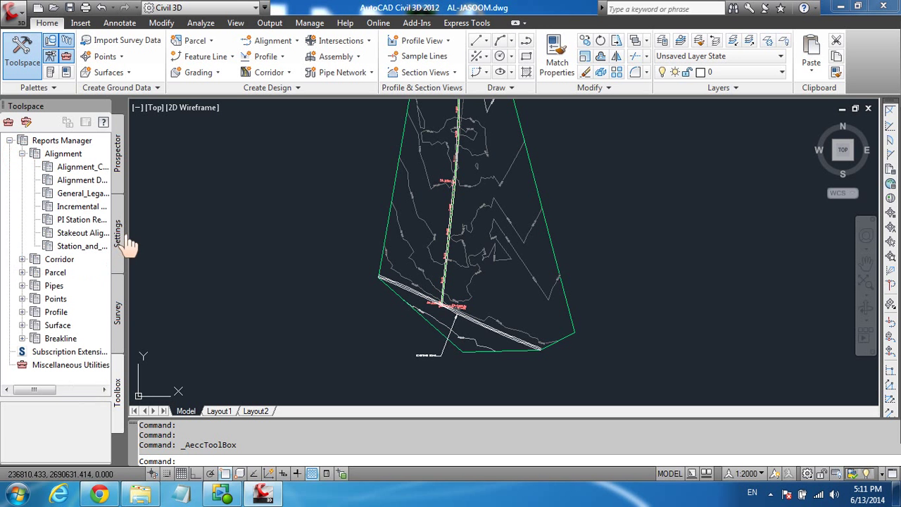
drag(127, 240, 299, 256)
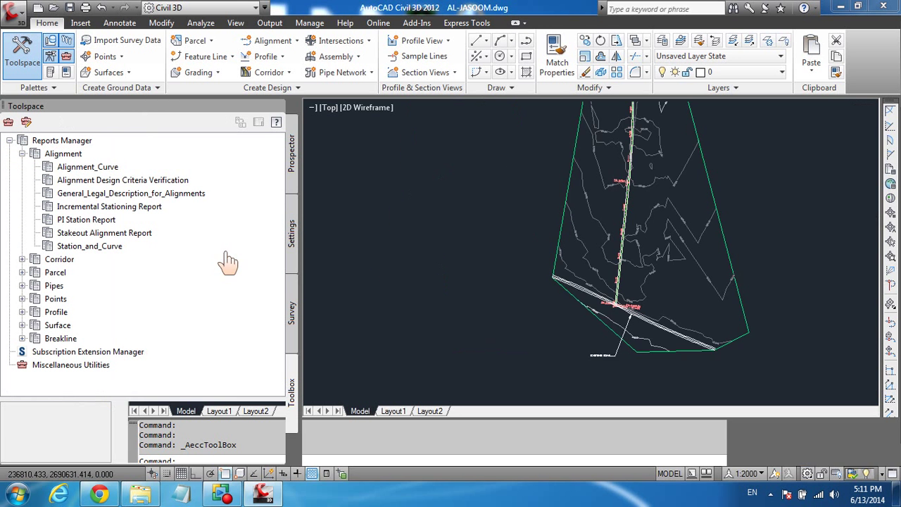
click(78, 208)
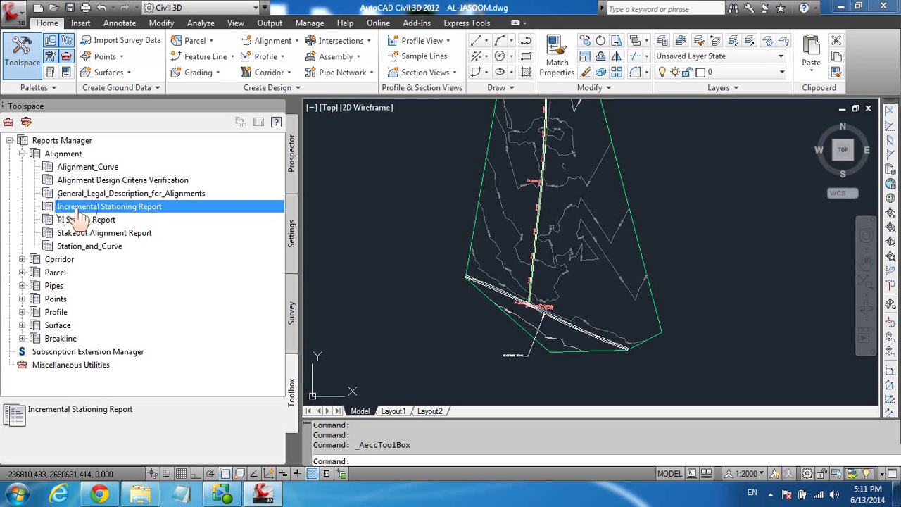
right_click(80, 219)
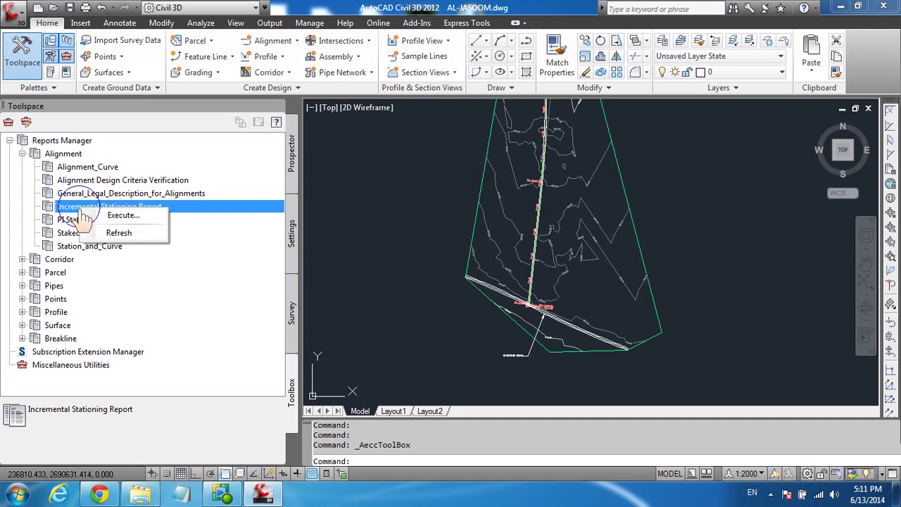
click(121, 215)
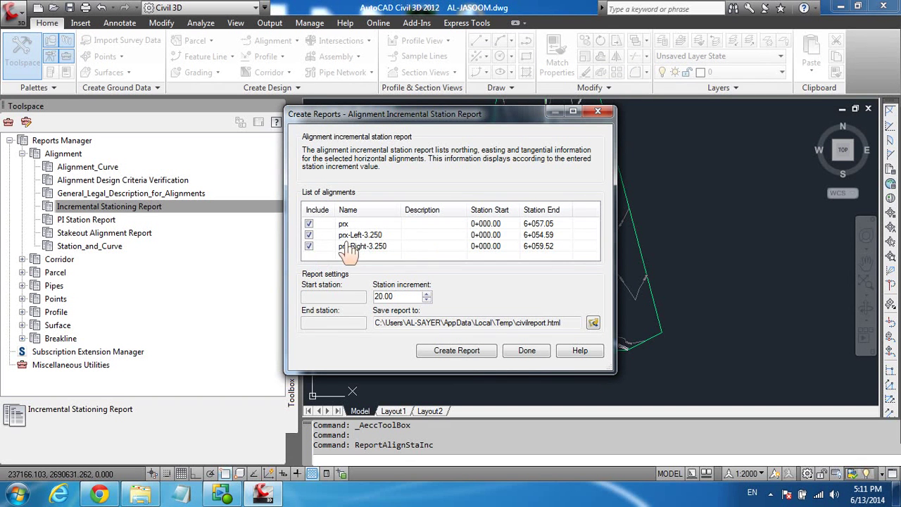
Exclude both offset alignments, set the station increment to 25, and create the report for prx only.
click(310, 236)
click(309, 245)
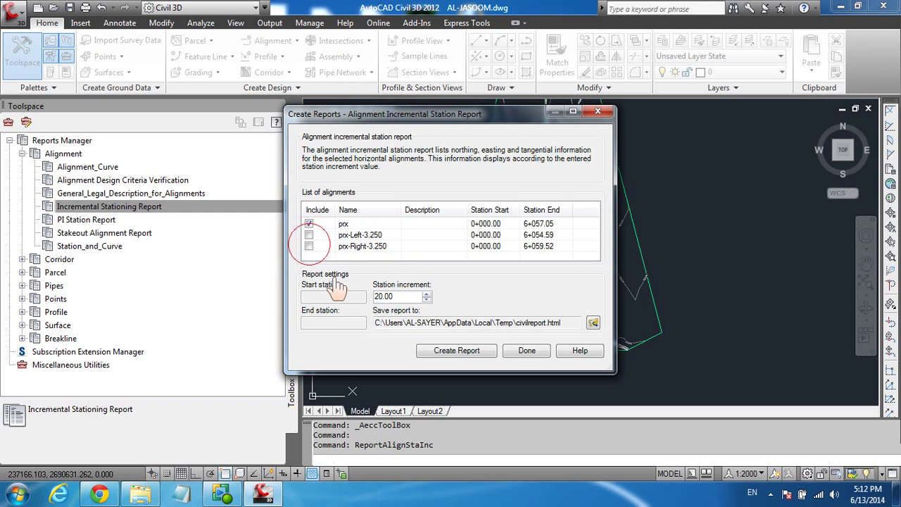
click(398, 296)
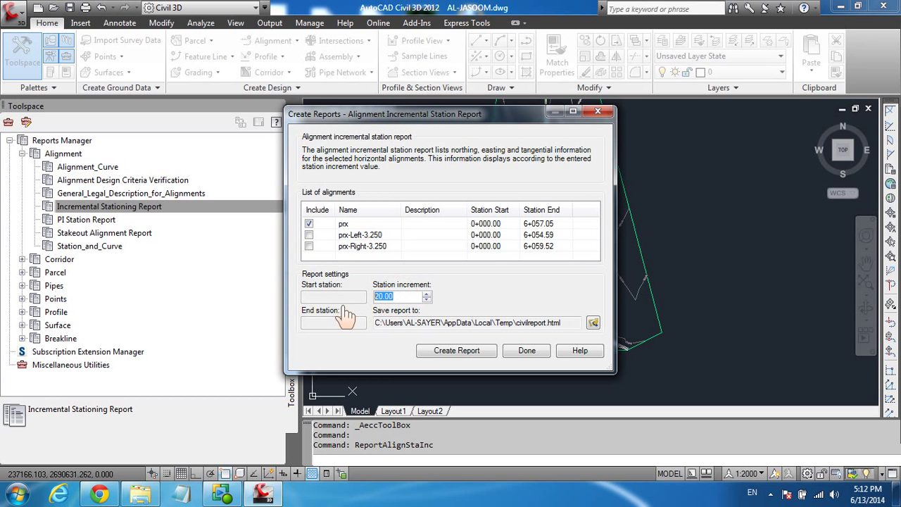
click(427, 350)
click(455, 356)
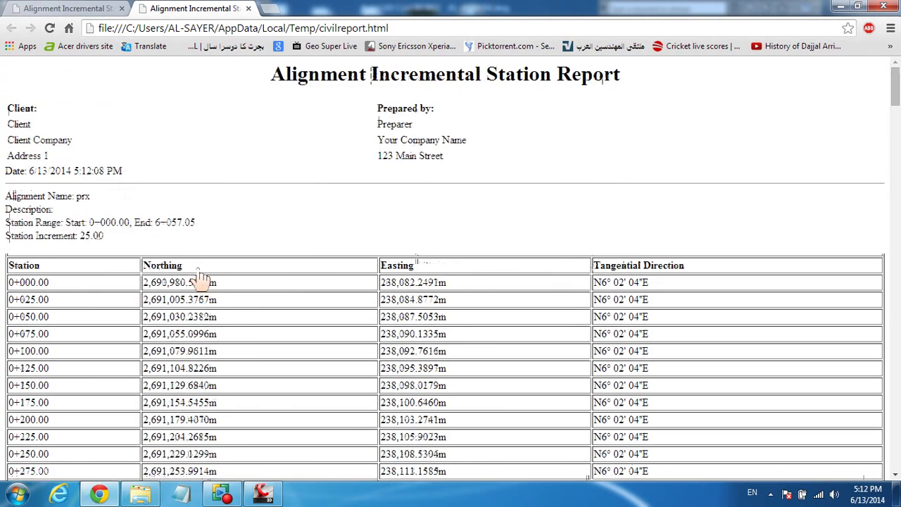
Look through the stations, northings, eastings and tangential directions in the HTML report, and close the browser.
scroll(81, 295, down, 20)
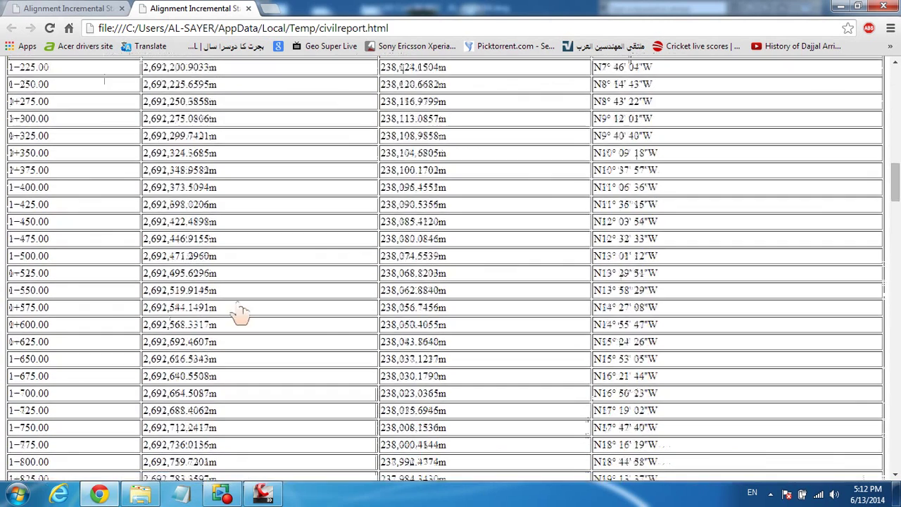
scroll(268, 353, down, 13)
scroll(266, 362, up, 18)
scroll(266, 362, up, 20)
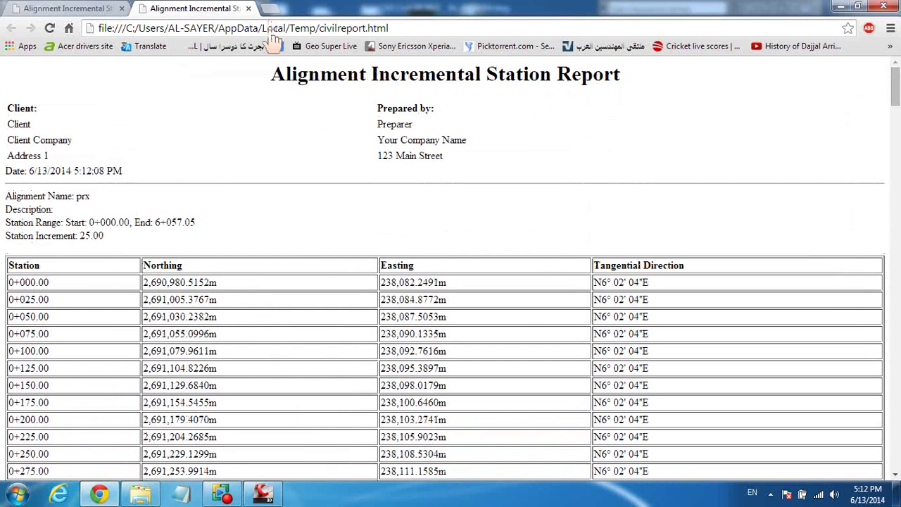
click(885, 7)
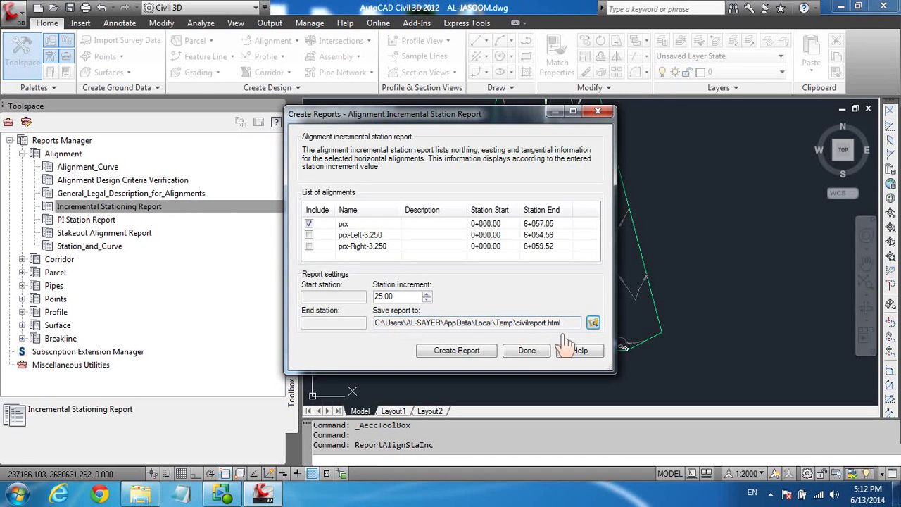
Set the report's output to an Excel 97-2003 Workbook named CivilReport on the Desktop.
click(594, 324)
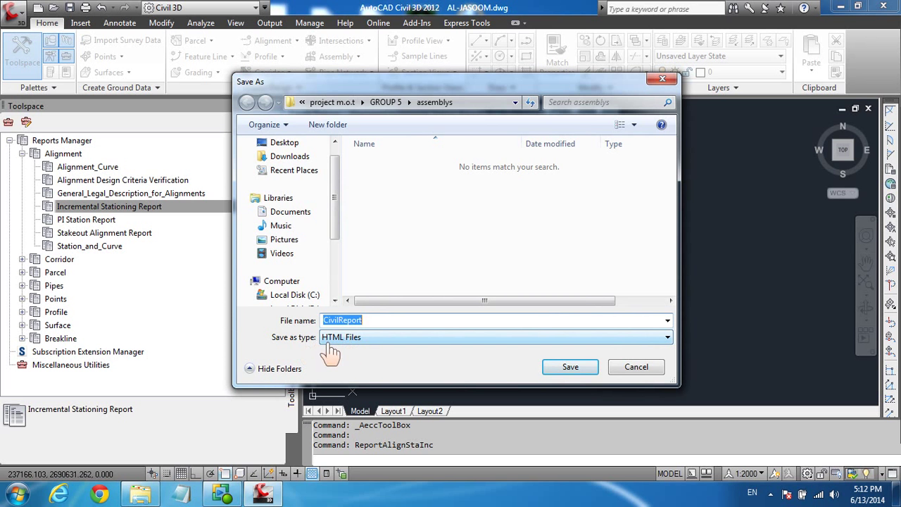
click(375, 340)
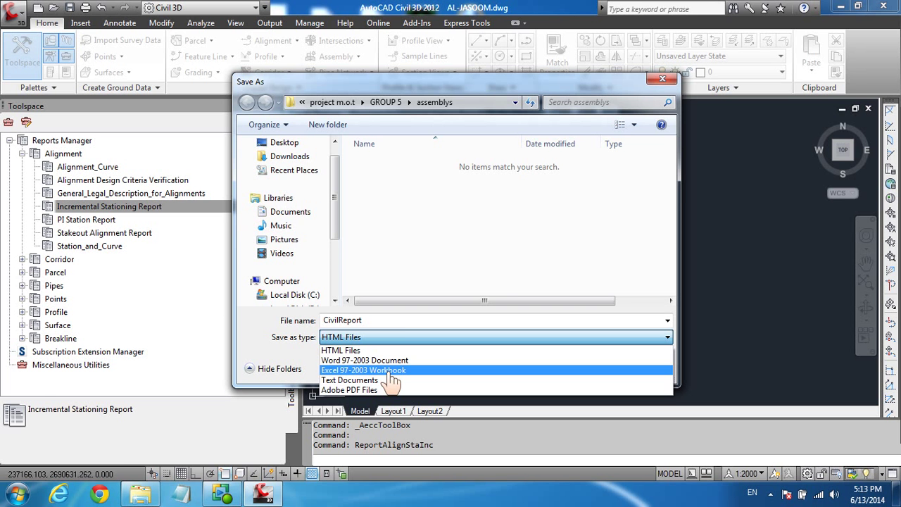
click(388, 370)
scroll(338, 211, up, 1)
click(281, 166)
click(570, 367)
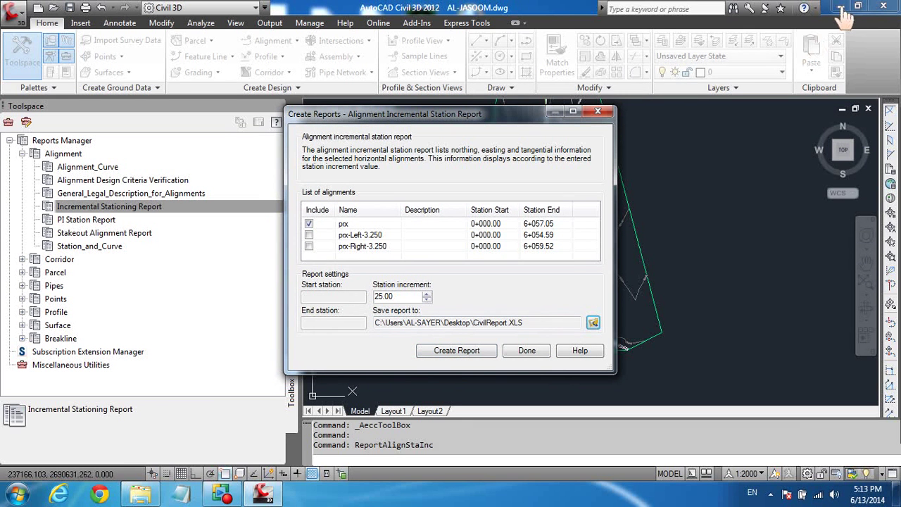
Create the incremental station report of prx as the CivilReport Excel workbook.
click(17, 495)
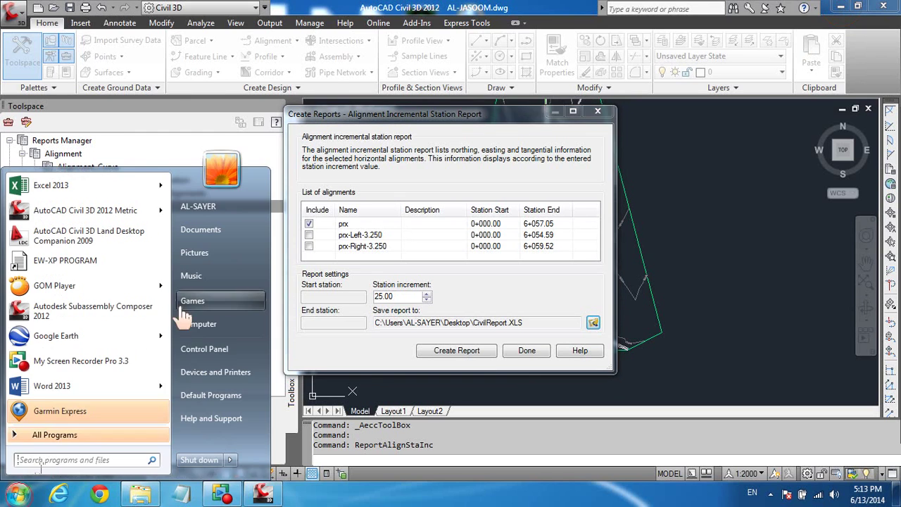
click(196, 327)
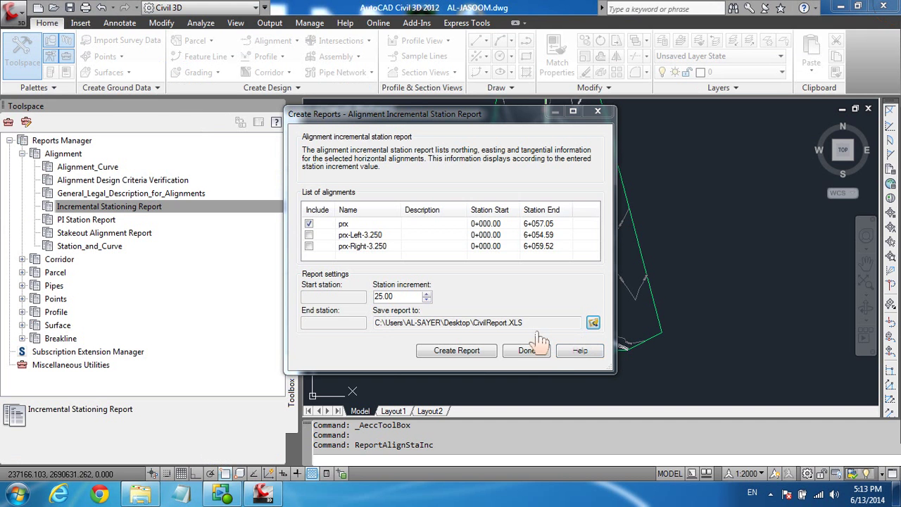
click(420, 352)
click(449, 356)
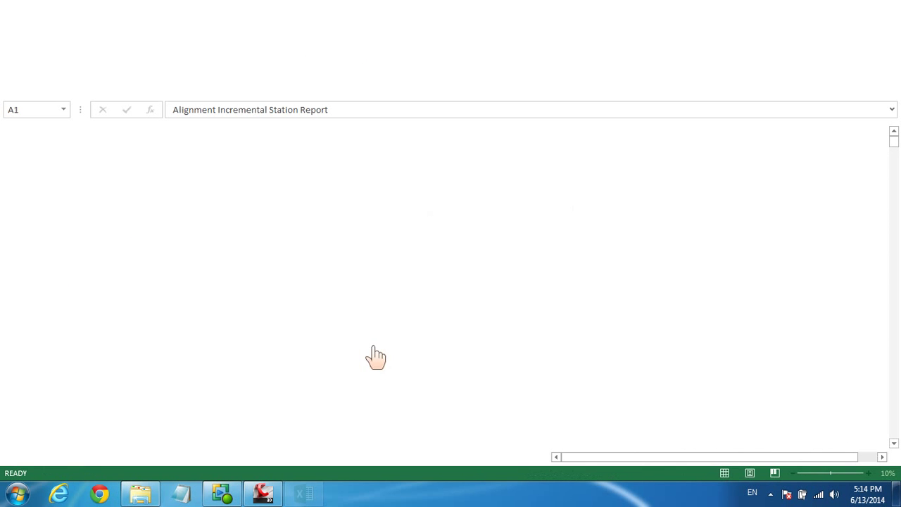
Examine the Excel report's rows and its station, northing, easting and tangential direction columns.
scroll(343, 332, down, 12)
scroll(343, 333, up, 12)
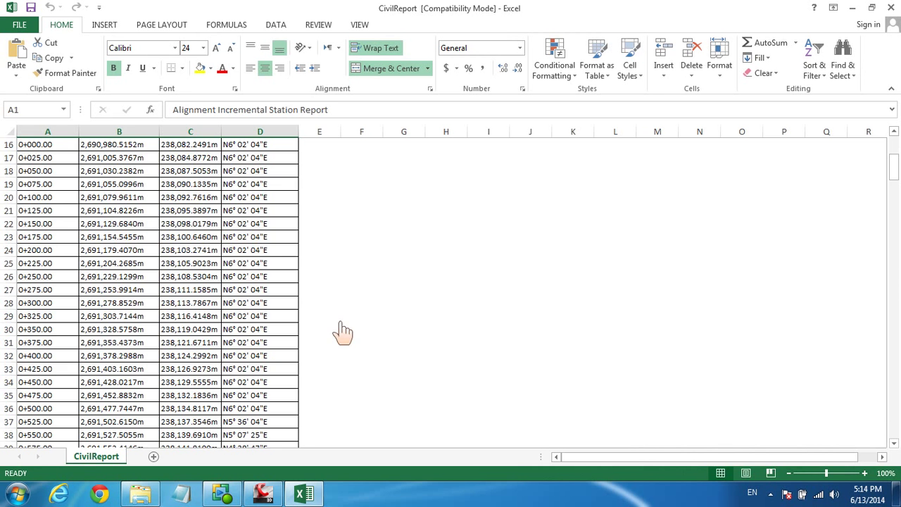
click(265, 132)
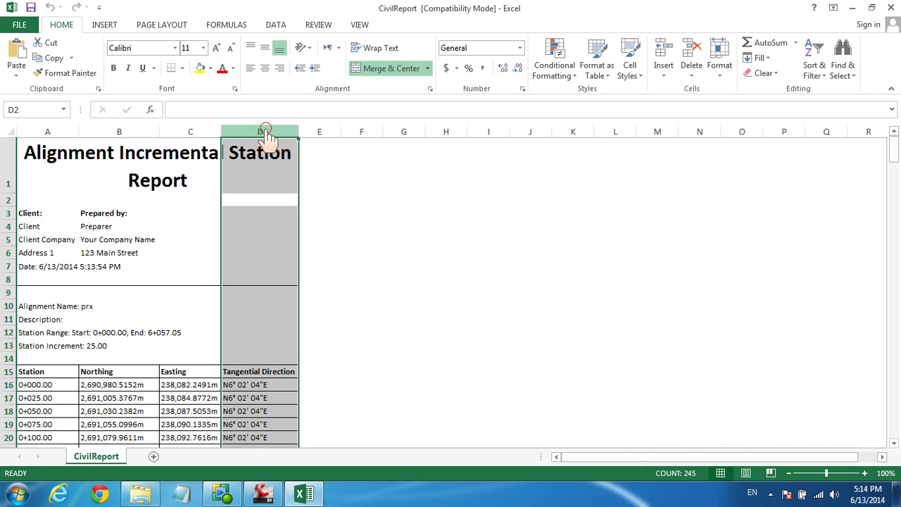
click(189, 133)
click(126, 133)
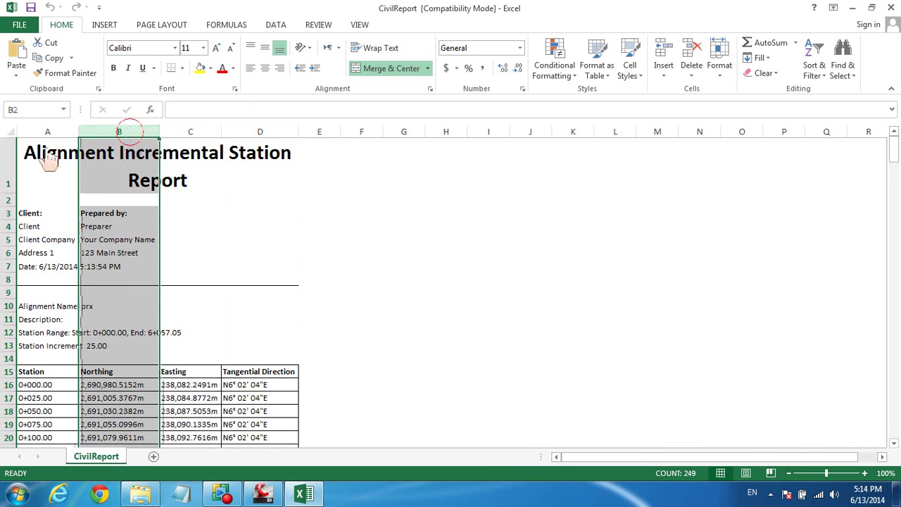
click(43, 133)
click(107, 131)
click(200, 131)
click(257, 131)
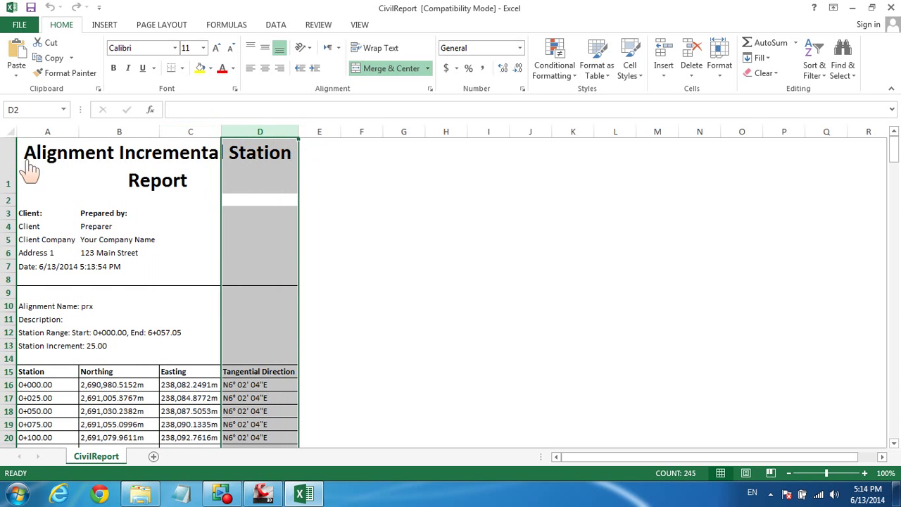
Look over the station rows of the CivilReport workbook, and close both the workbook and the Create Reports dialog.
scroll(336, 327, down, 4)
scroll(367, 325, up, 1)
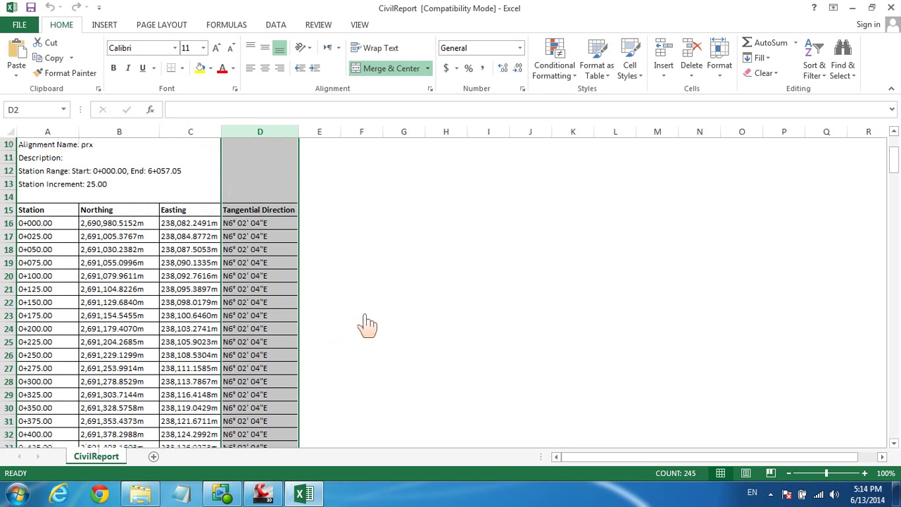
click(431, 265)
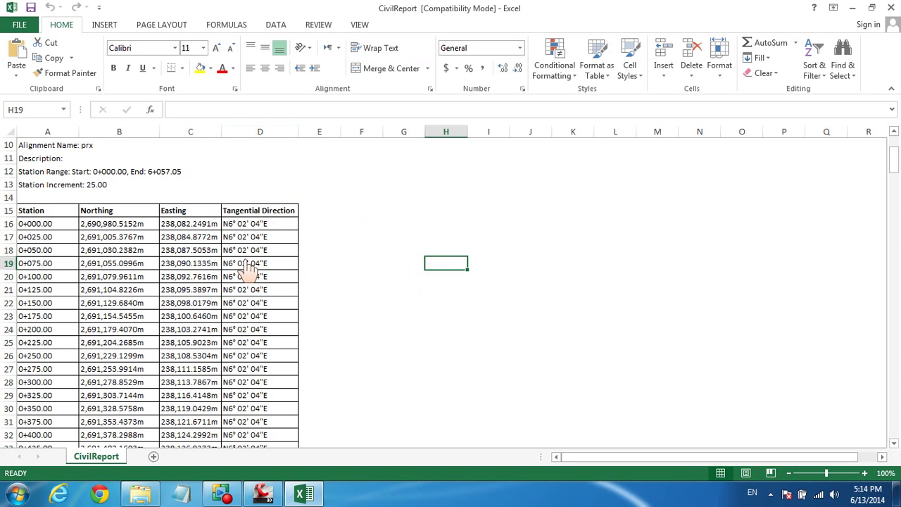
scroll(352, 259, down, 5)
scroll(352, 232, up, 8)
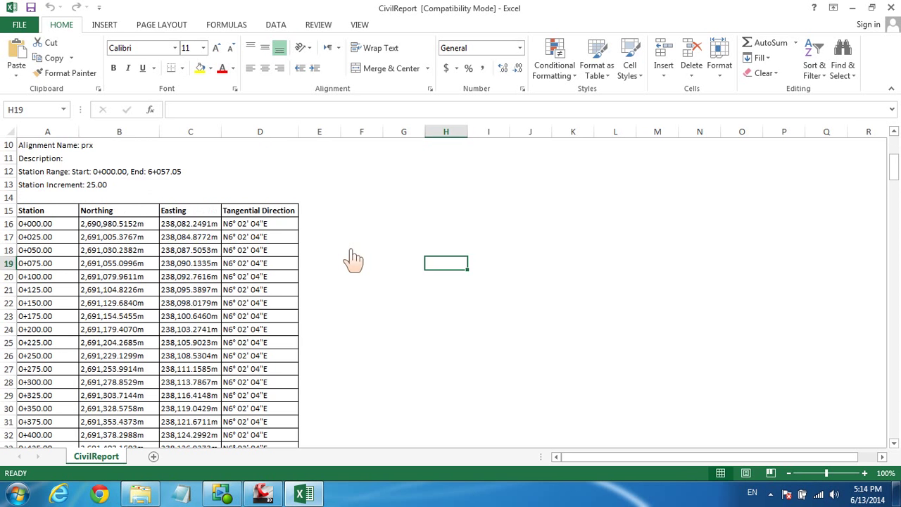
click(891, 8)
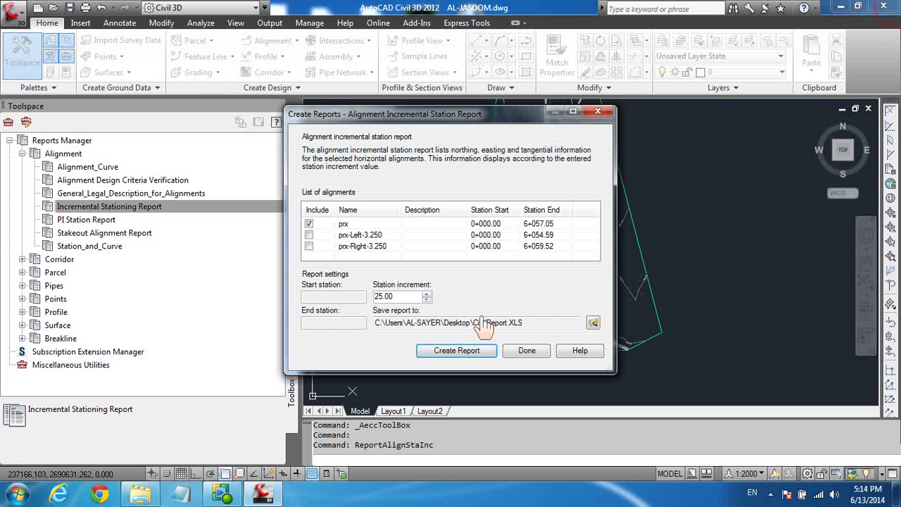
click(533, 350)
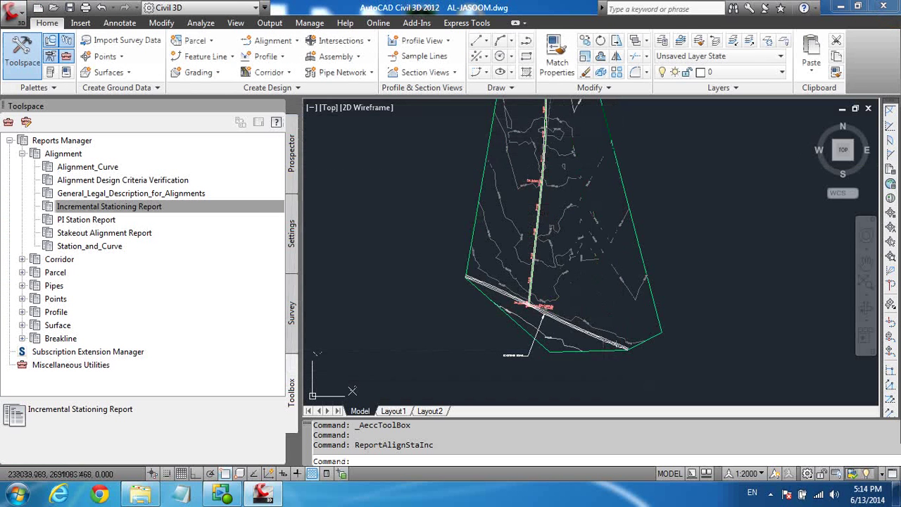
Narrow the Toolspace palette to less than half its width to enlarge the drawing area around the alignment.
scroll(587, 190, down, 3)
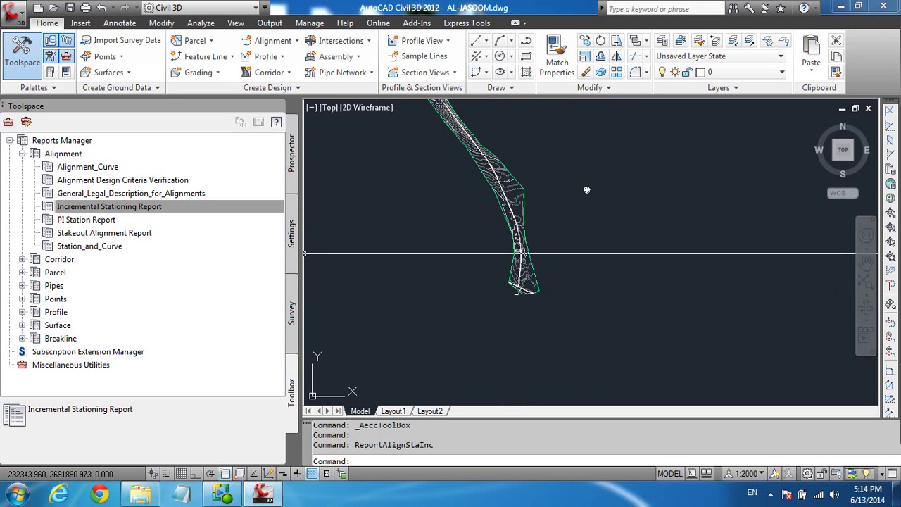
click(304, 261)
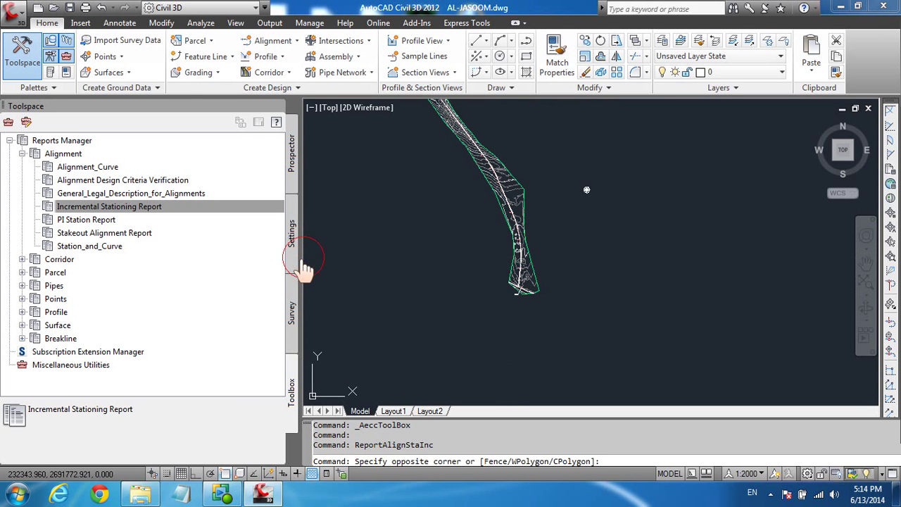
mouse_move(304, 271)
mouse_down()
mouse_move(209, 223)
mouse_move(137, 237)
mouse_up()
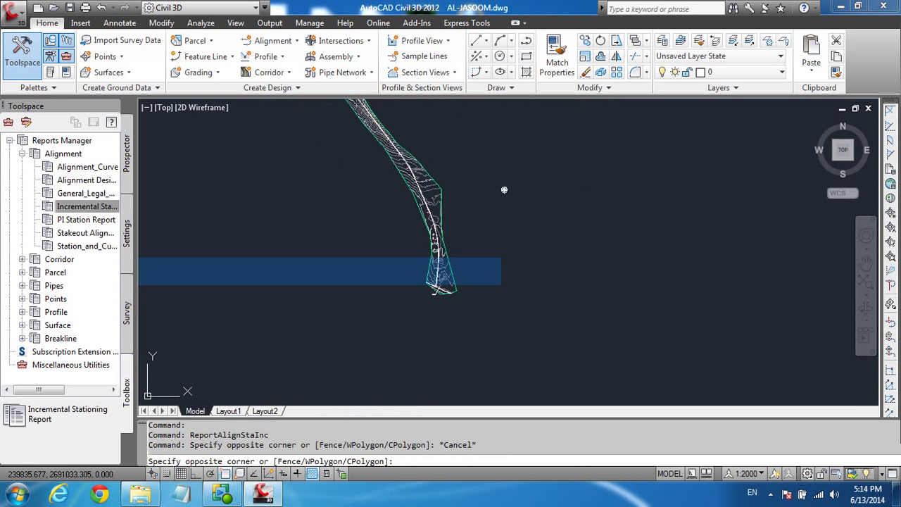
click(504, 190)
scroll(438, 257, down, 3)
scroll(501, 251, up, 5)
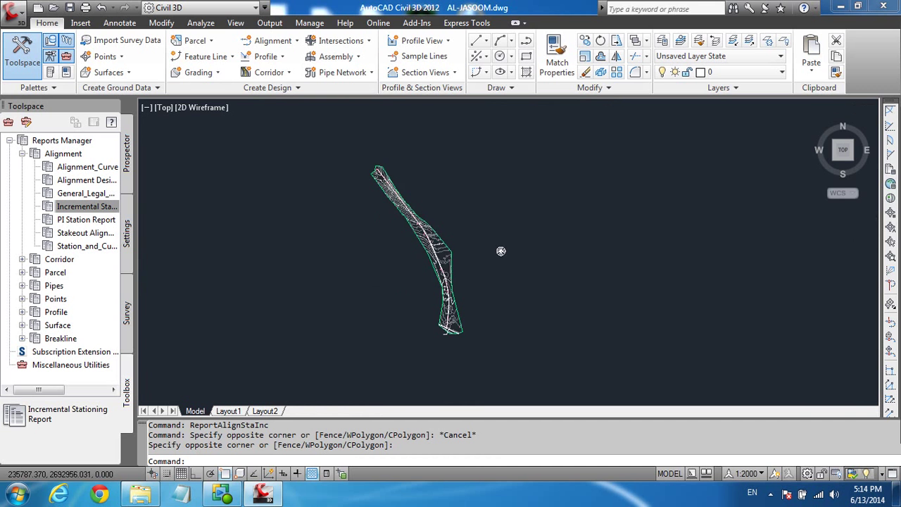